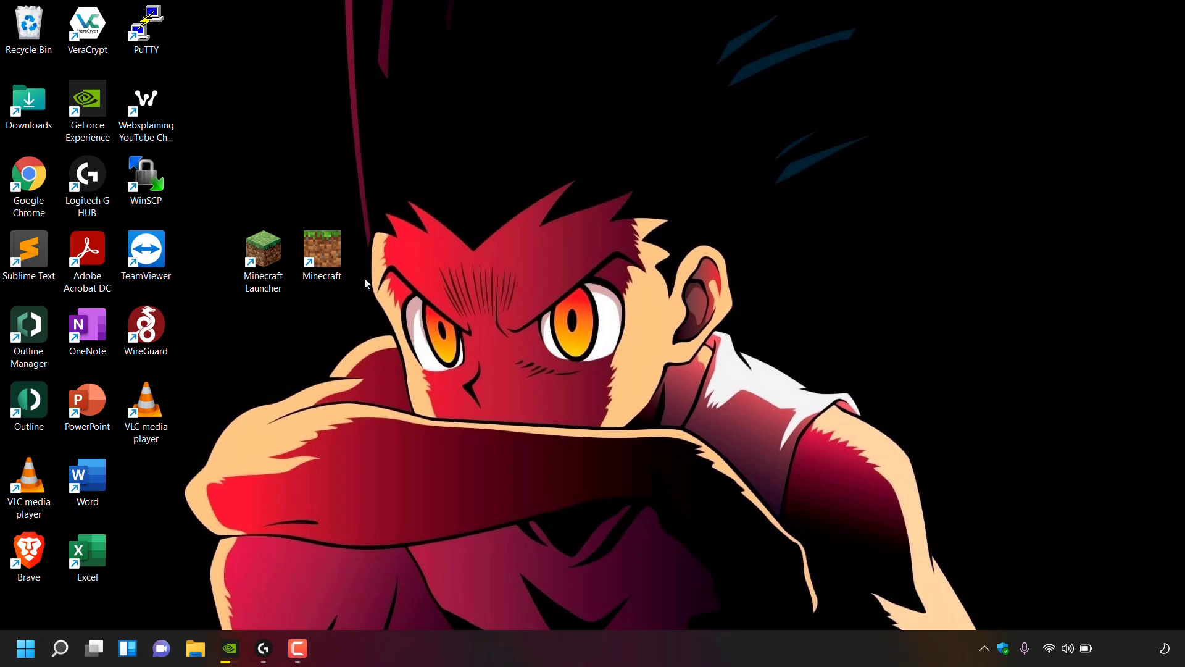
# Open the existing Minecraft Launcher from the desktop to view its home page, and close it again.
pyautogui.doubleClick(270, 274)
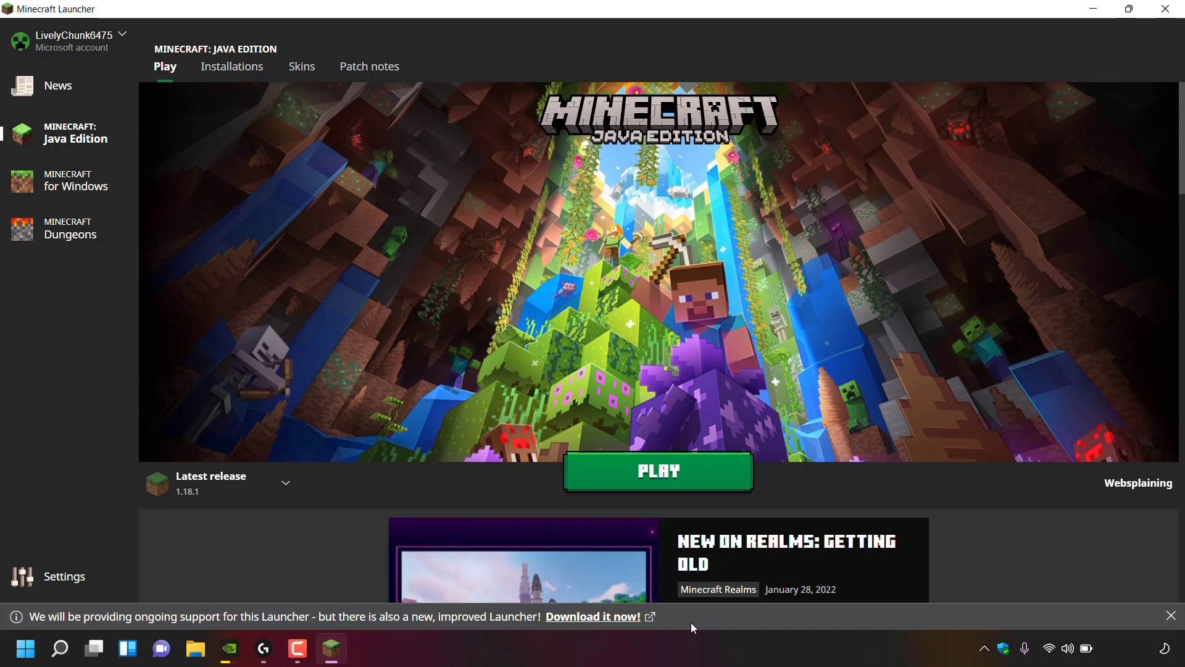
pyautogui.click(1166, 9)
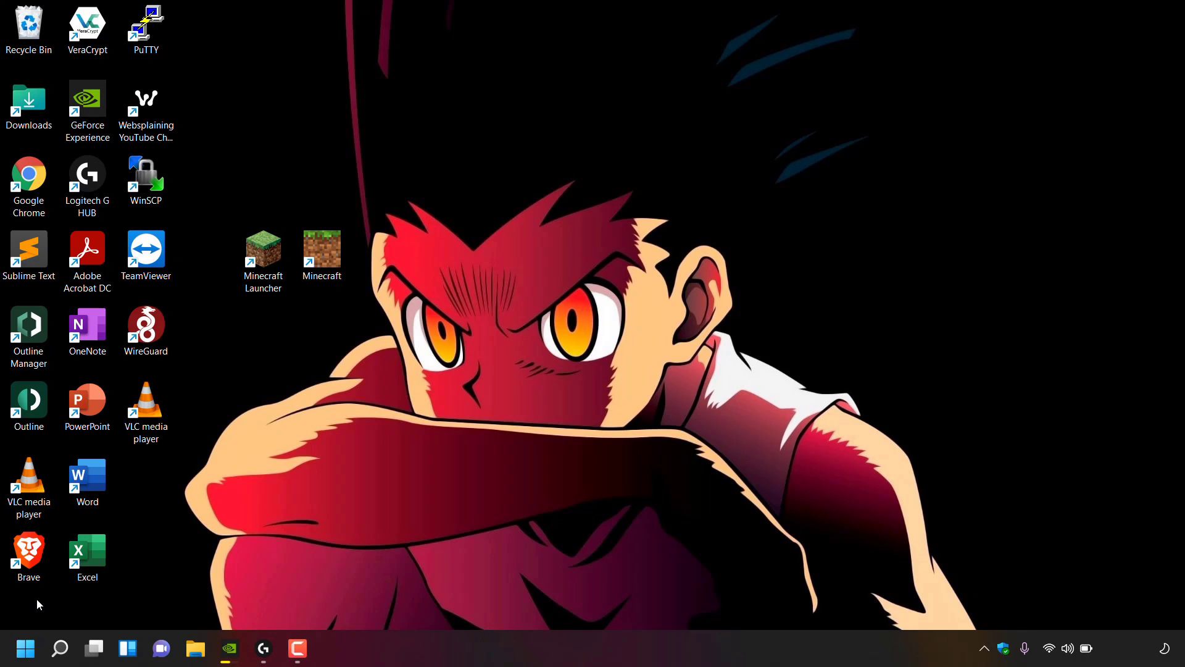
# Switch to Microsoft Store and start its sign-in with the listed Microsoft account, closing the sign-in window.
pyautogui.click(25, 647)
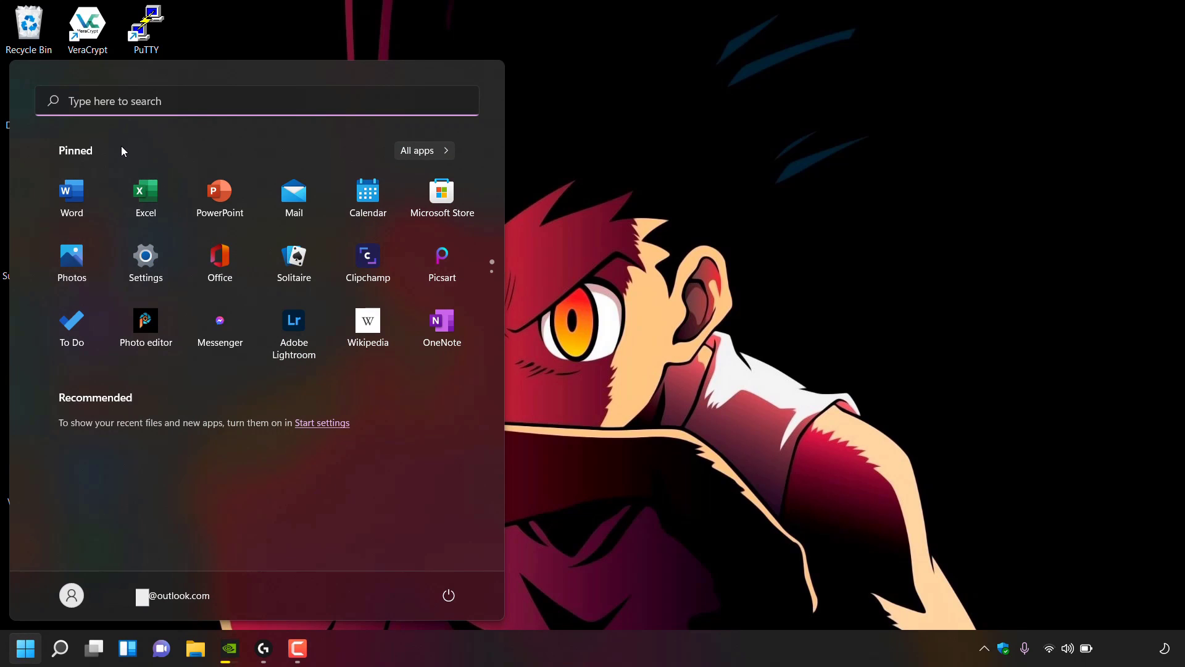
pyautogui.click(440, 221)
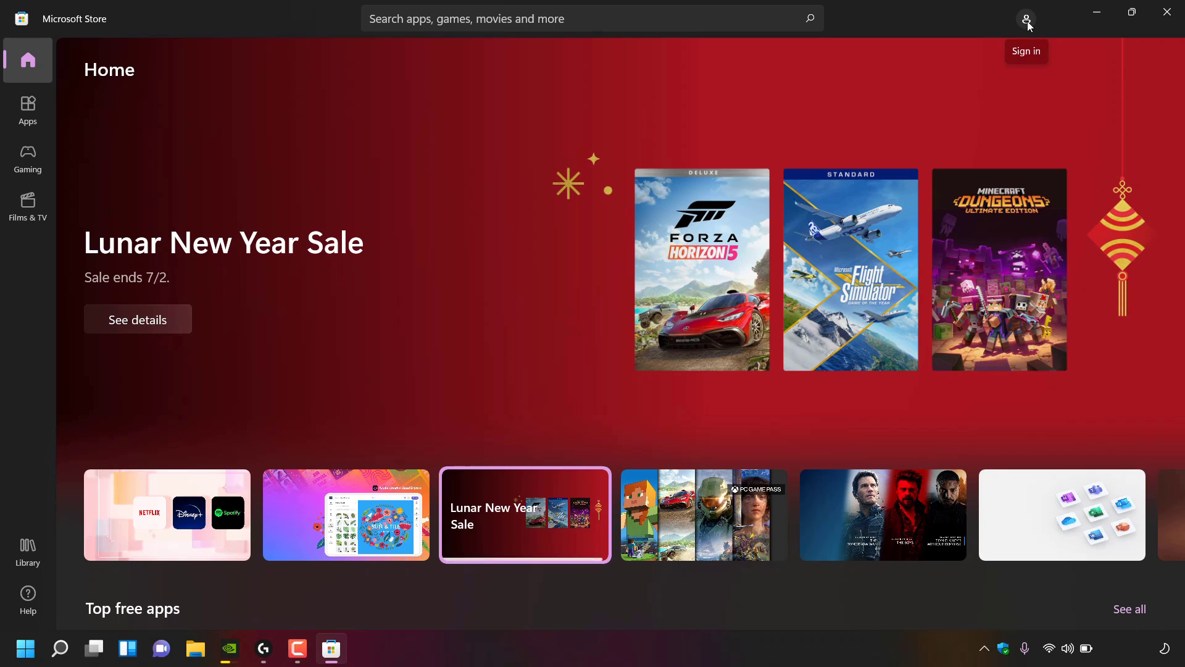
pyautogui.click(1027, 20)
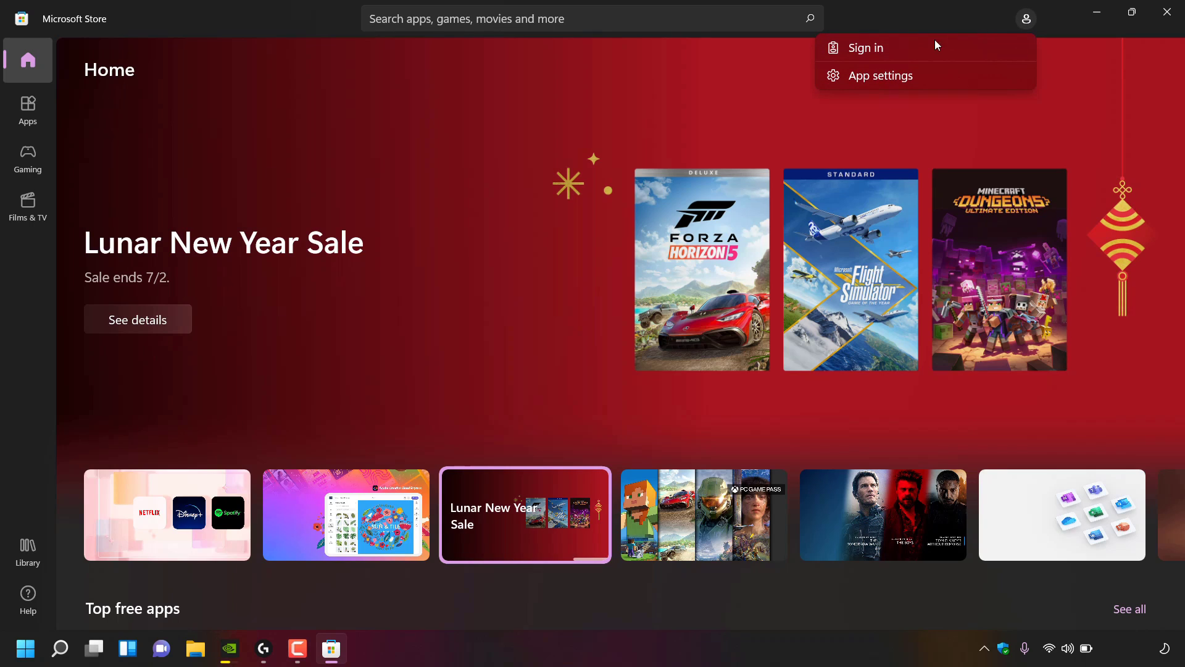
pyautogui.click(910, 50)
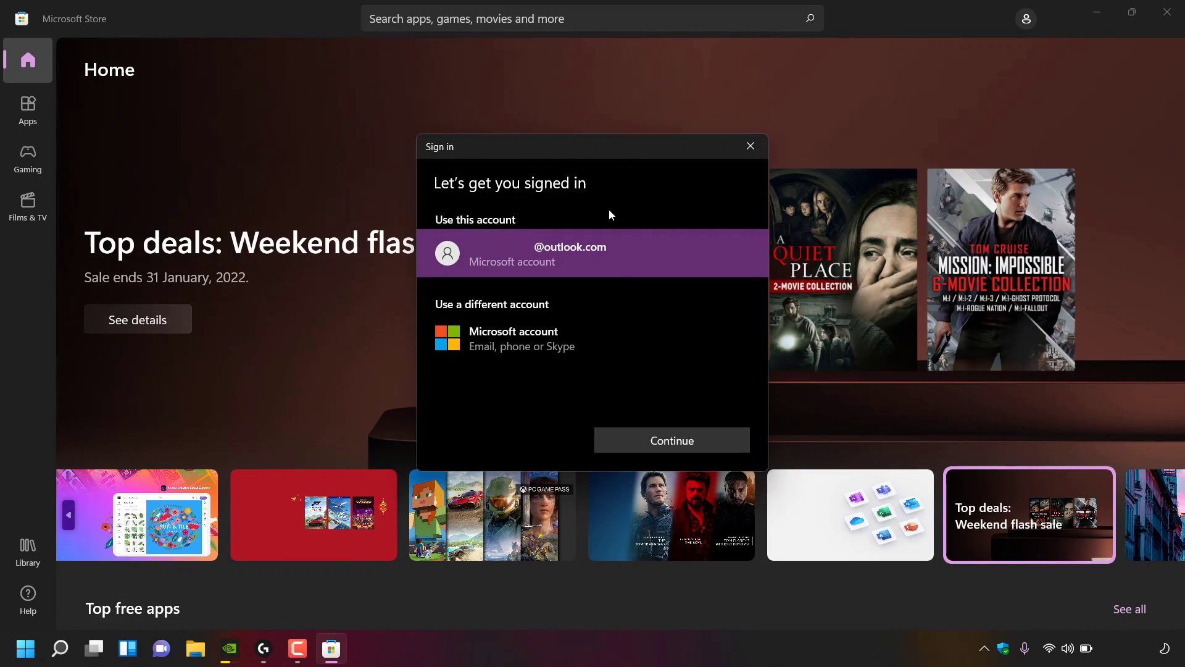
pyautogui.press('Return')
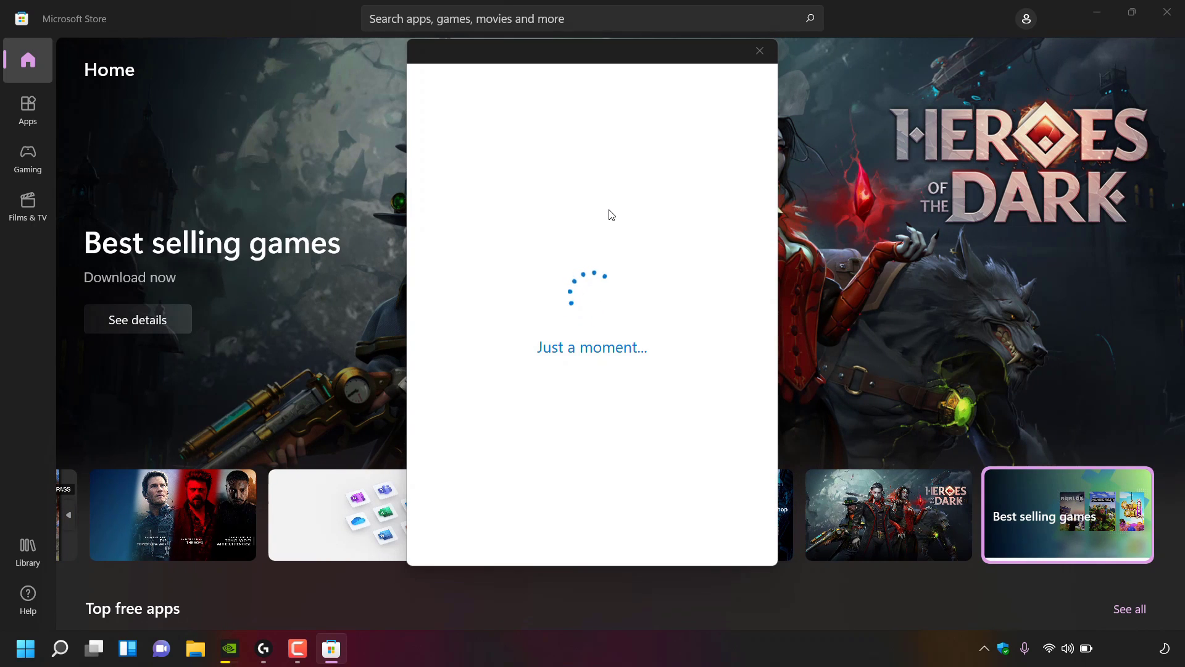
pyautogui.press('Escape')
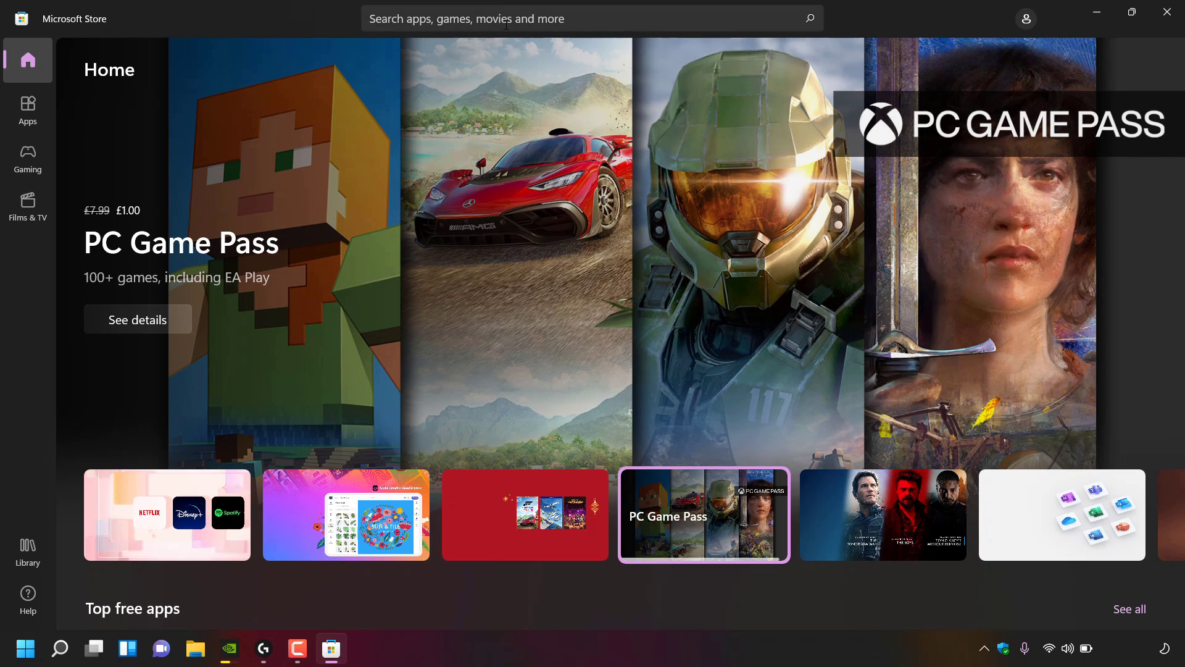
# Search the store for "minecraft launcher" and open the Minecraft Launcher product page.
pyautogui.click(536, 23)
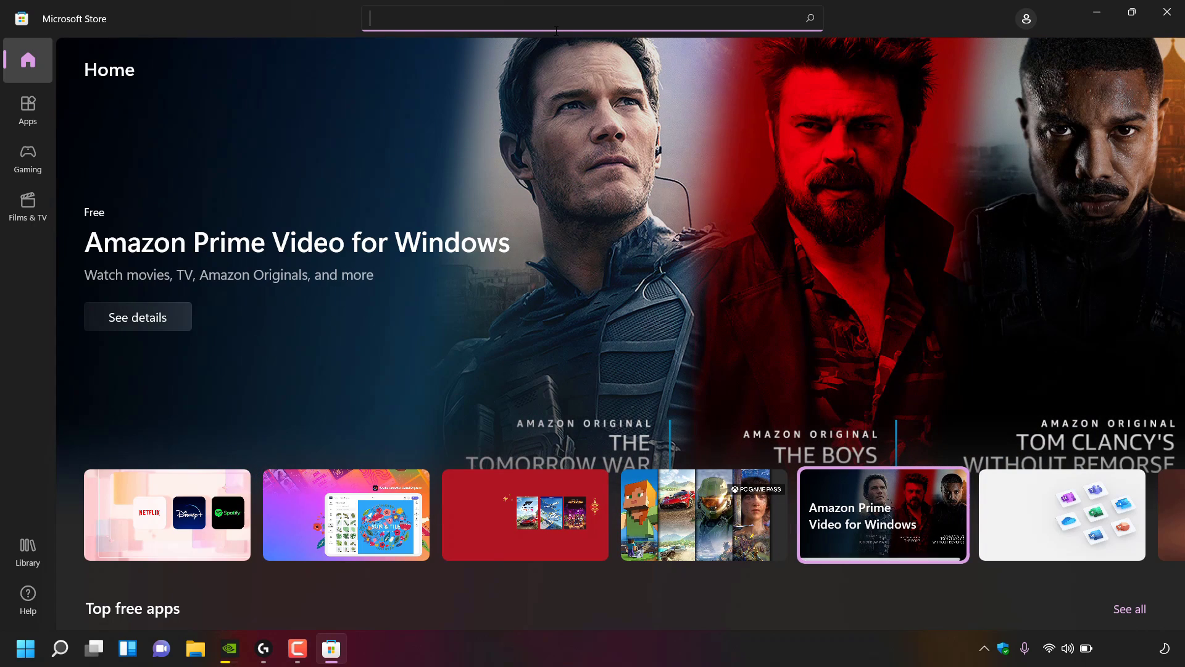
pyautogui.write('minecraf')
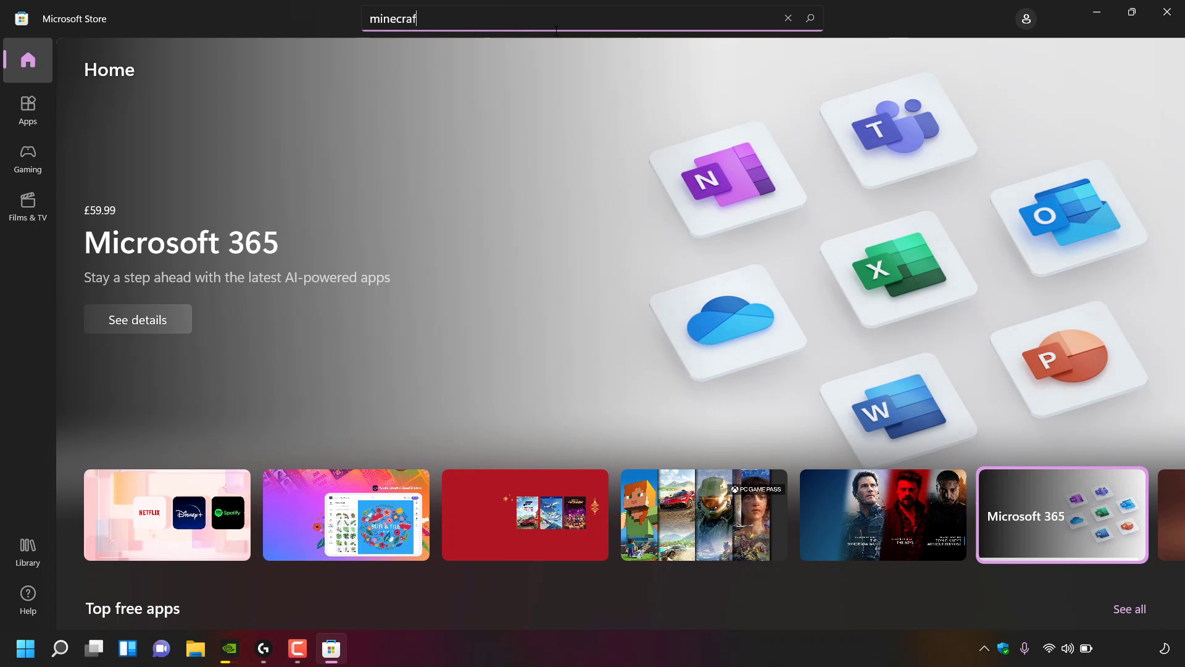
pyautogui.write('t launcher')
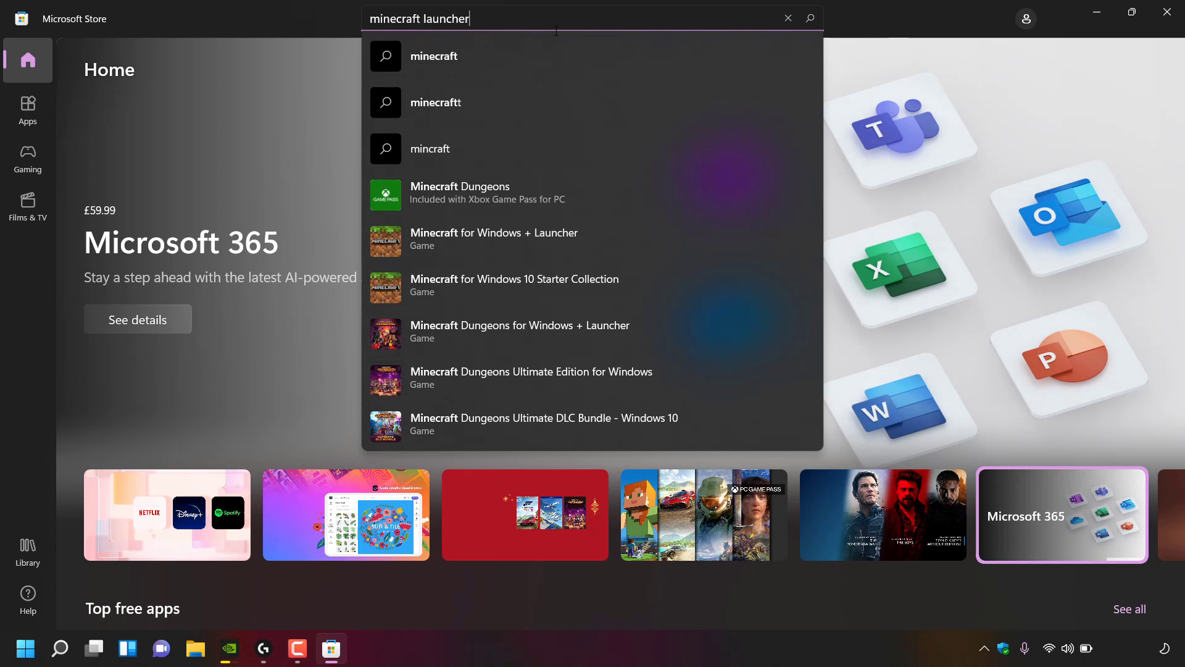
pyautogui.press('Return')
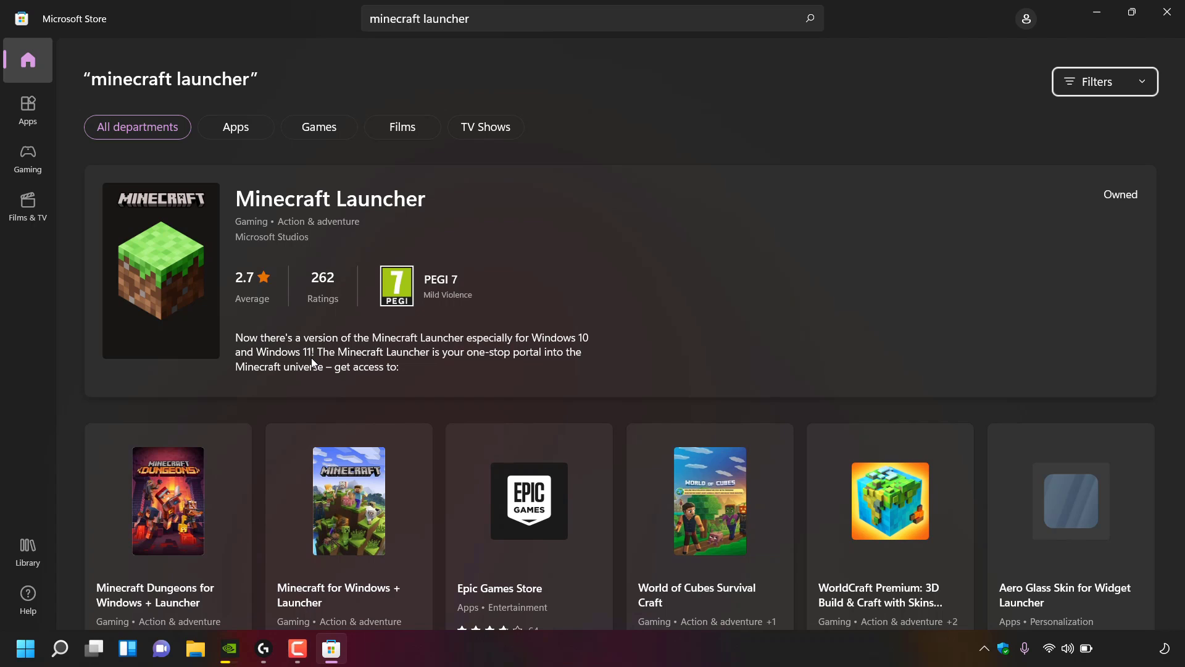
pyautogui.click(335, 196)
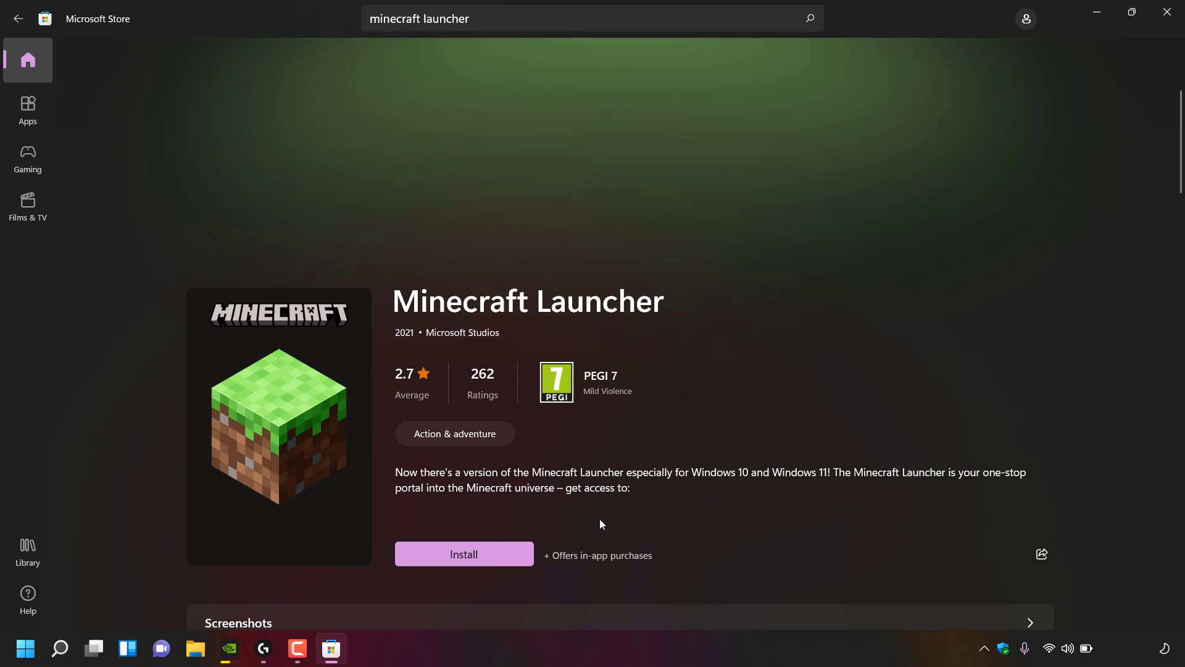
# Read the full Minecraft Launcher description, including the included games and supported Windows versions.
pyautogui.scroll(-10, 602, 524)
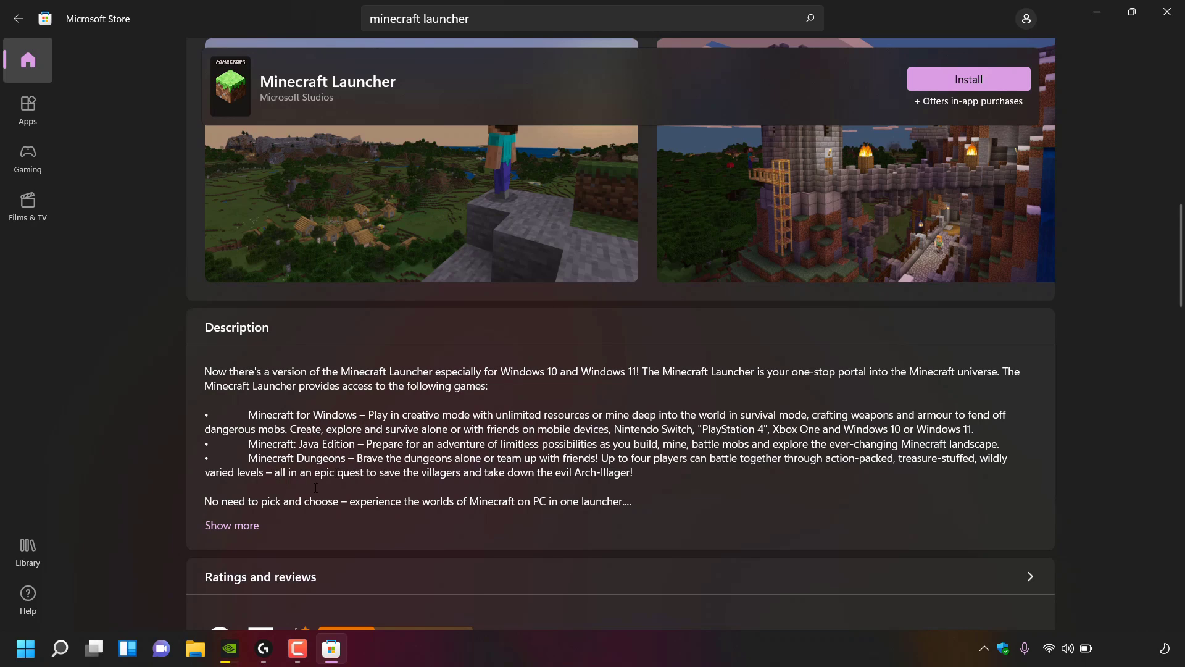
pyautogui.click(254, 526)
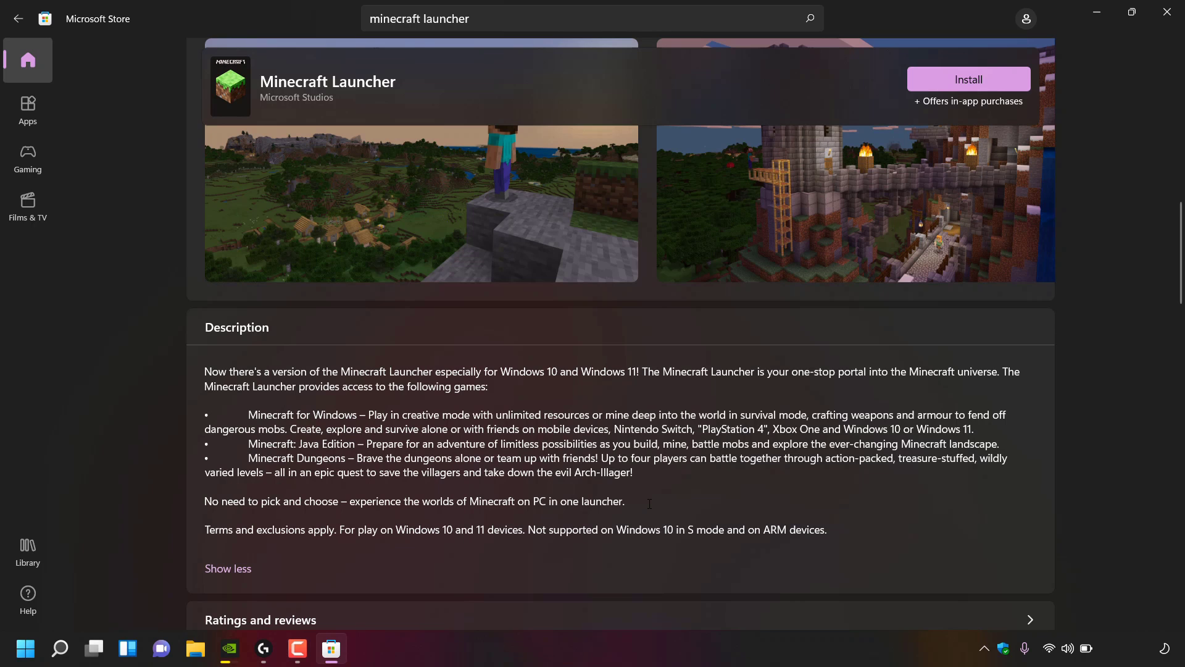
pyautogui.scroll(10, 649, 503)
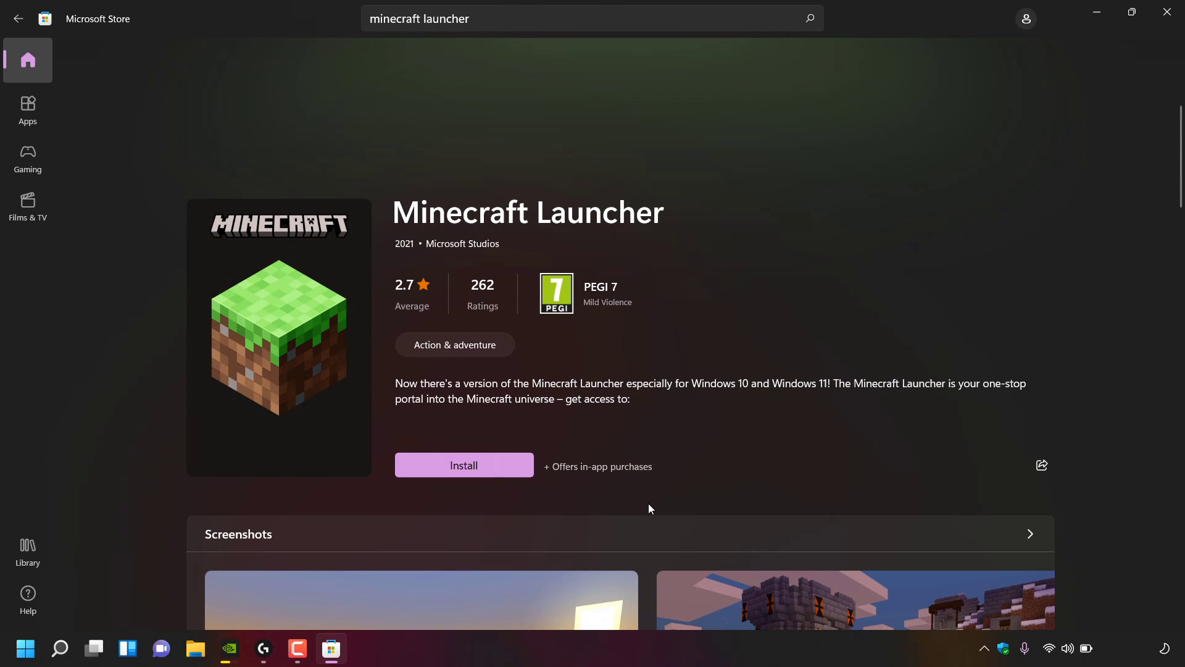
# Install Minecraft Launcher, allowing the Host Process for Windows Services to make changes, and close the store.
pyautogui.click(501, 467)
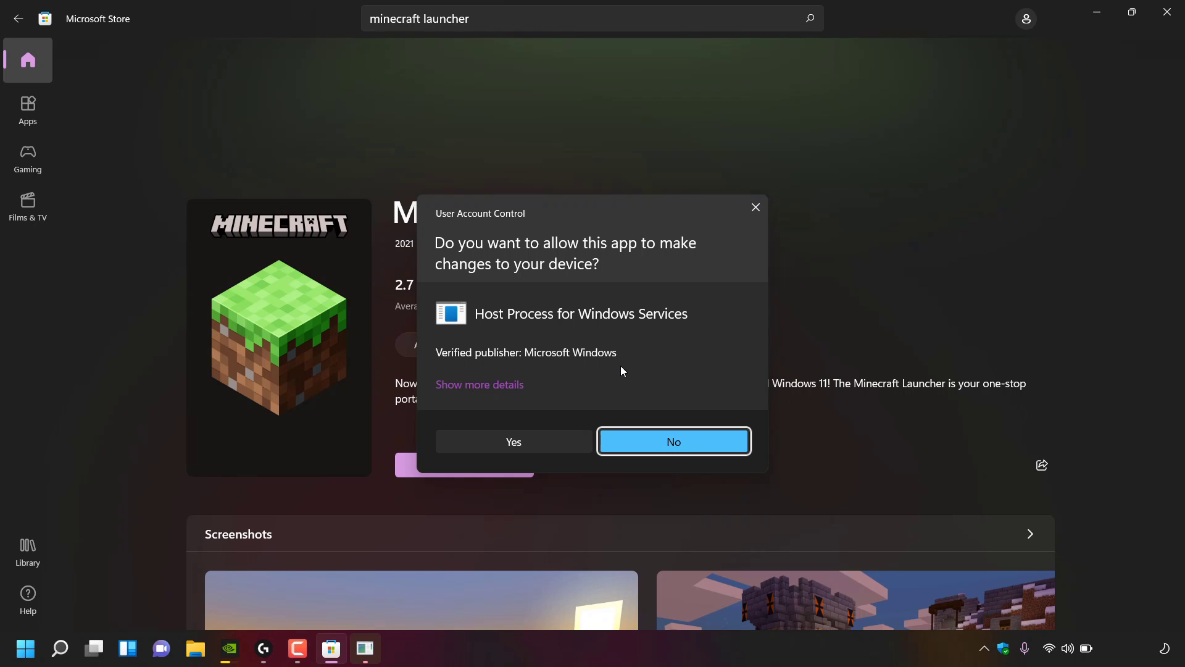
pyautogui.click(558, 443)
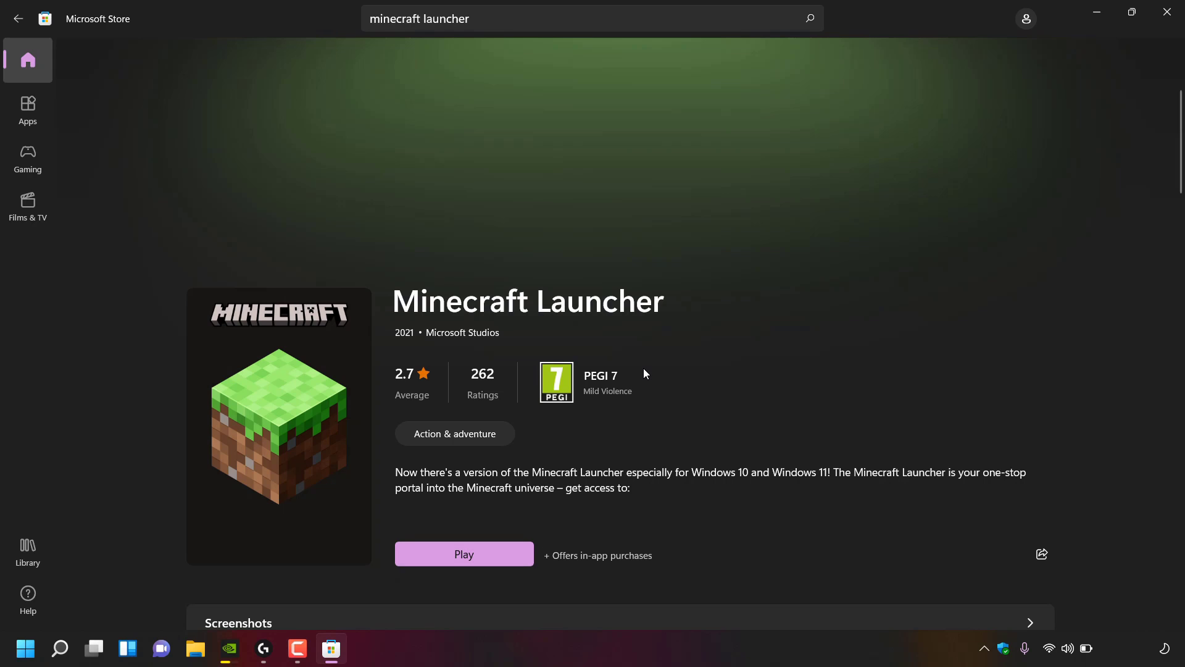
pyautogui.click(1158, 18)
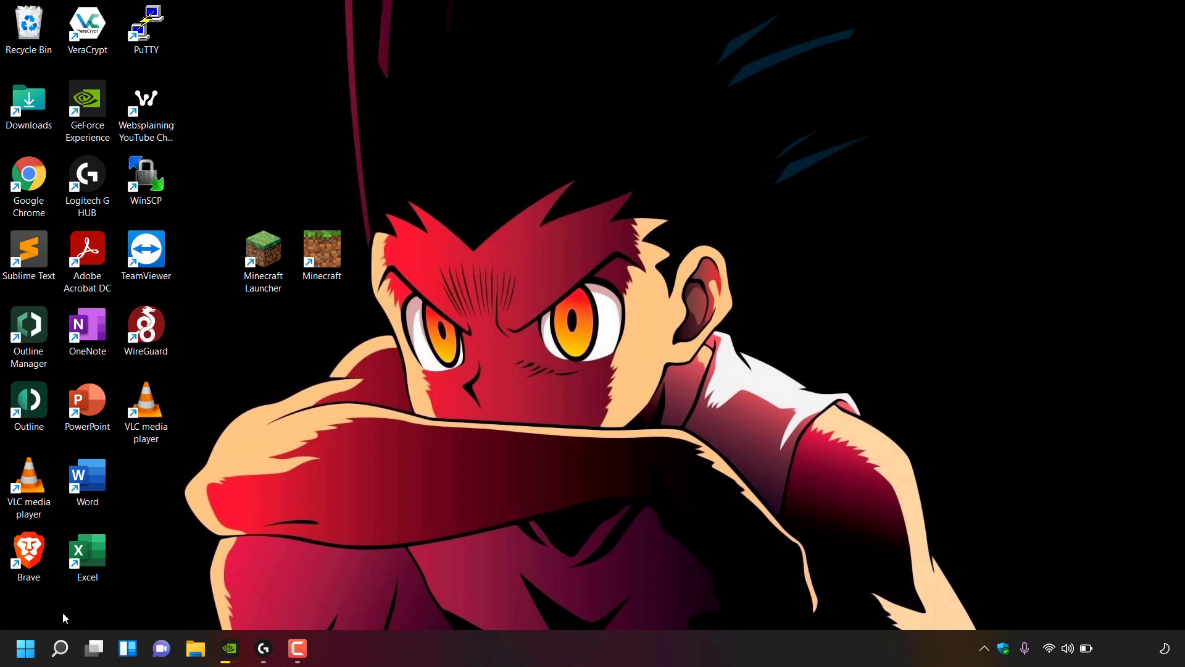
# Search Windows for "xbox", switch to the Xbox app and maximize its window.
pyautogui.click(64, 646)
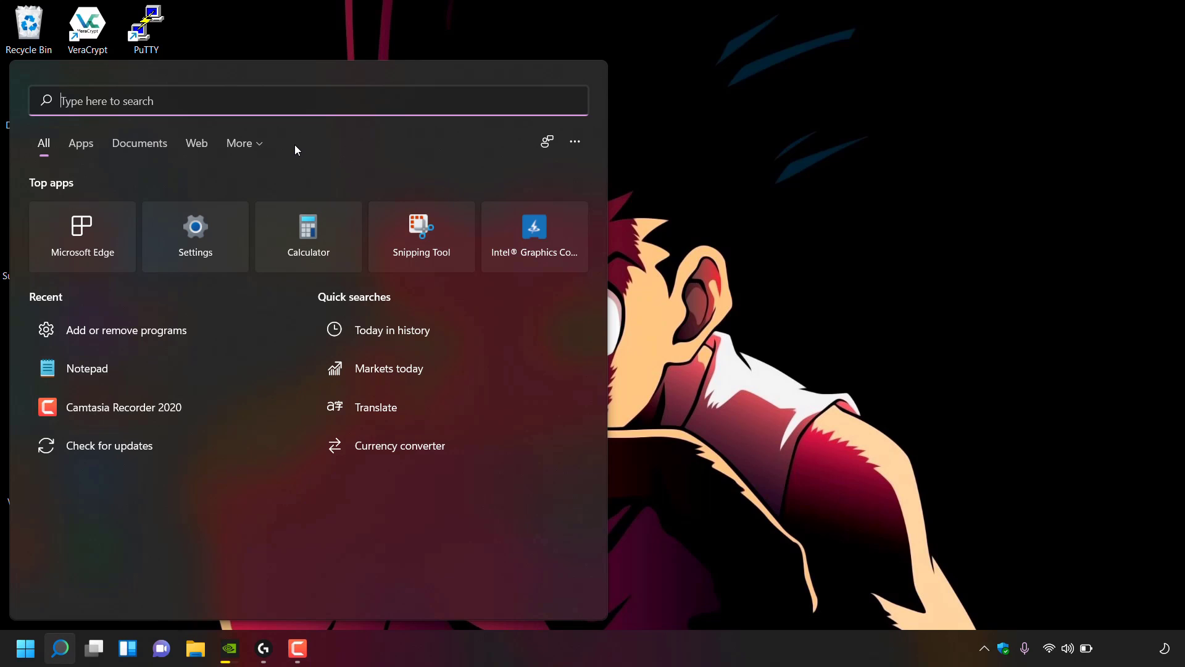
pyautogui.write('xbox')
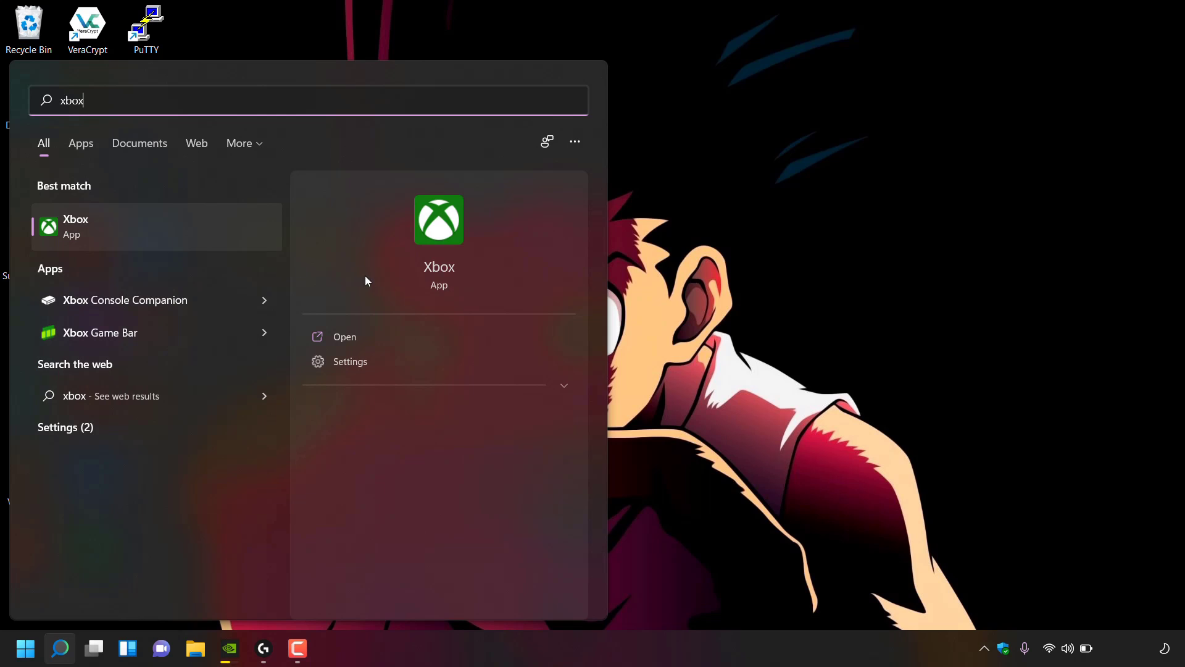
pyautogui.click(409, 337)
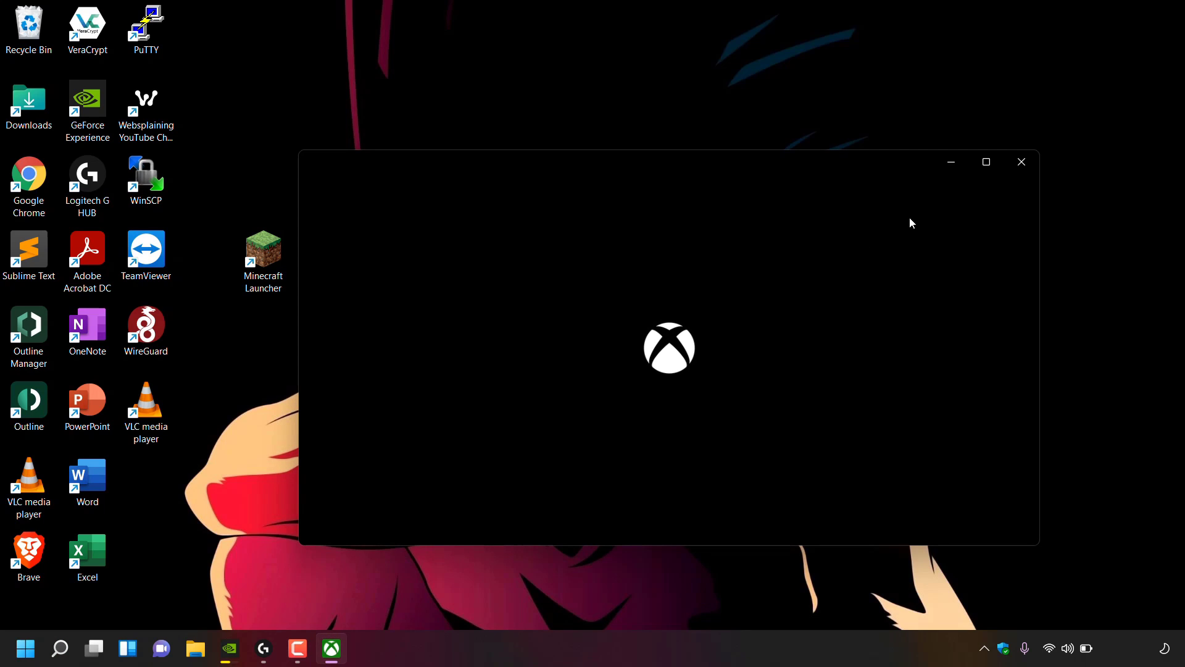
pyautogui.click(983, 162)
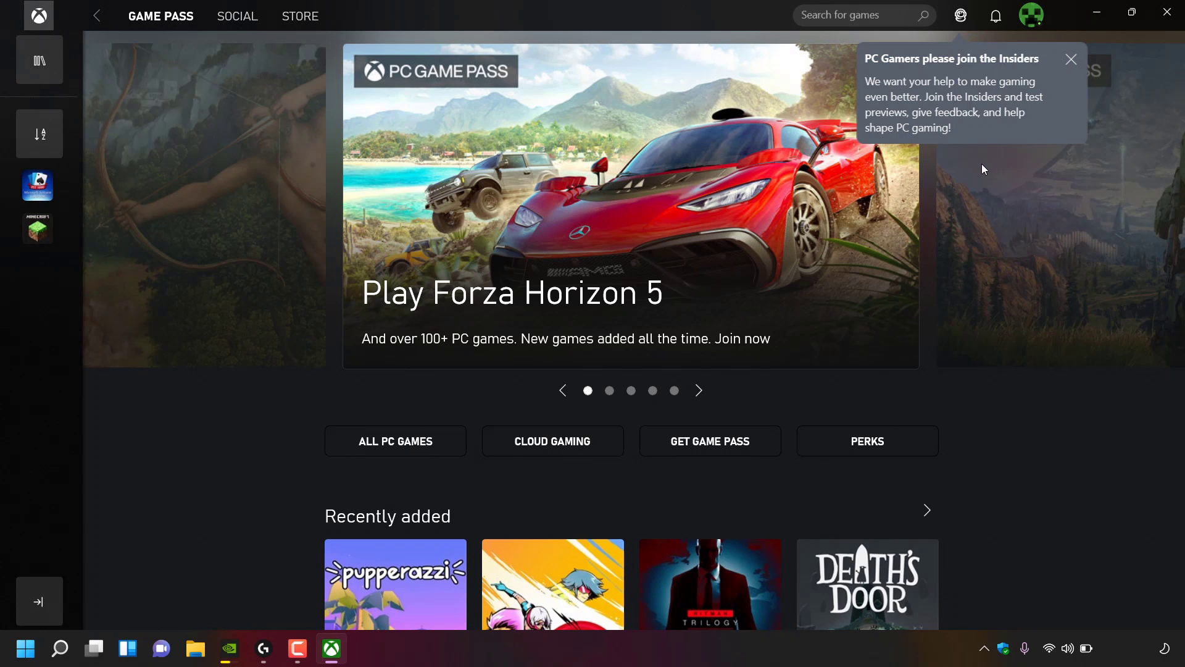
# Create a desktop shortcut for the installed Minecraft Launcher and minimize the Xbox app to reveal the desktop.
pyautogui.moveTo(82, 233)
pyautogui.rightClick(37, 238)
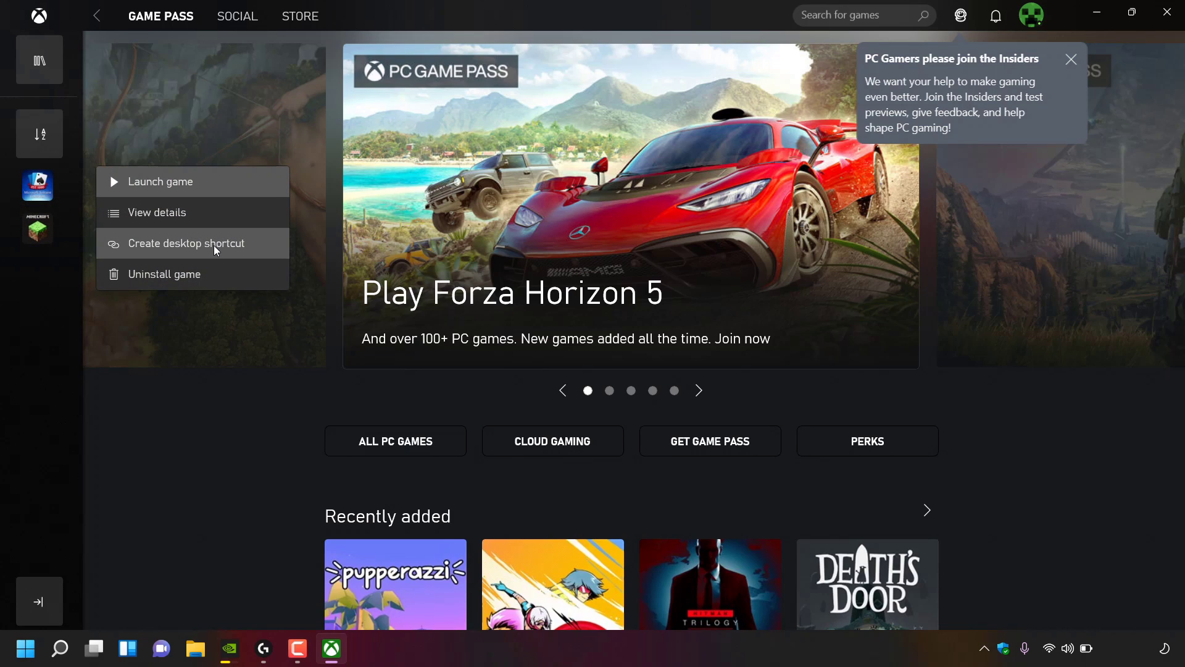
pyautogui.click(242, 245)
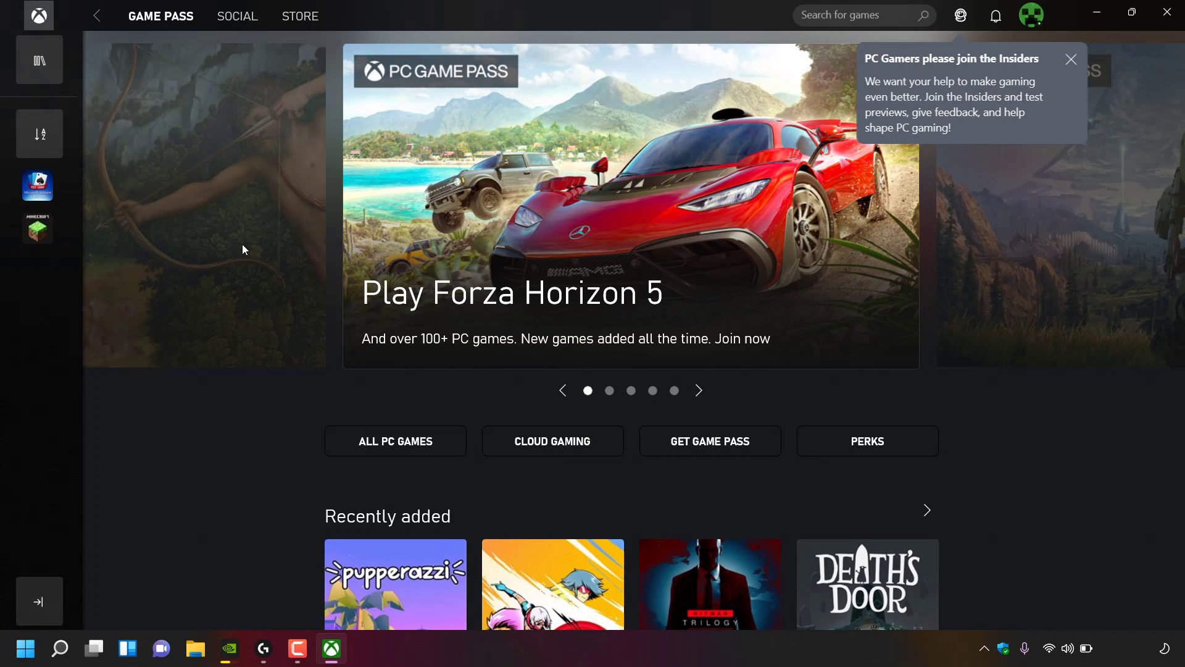
pyautogui.click(1097, 14)
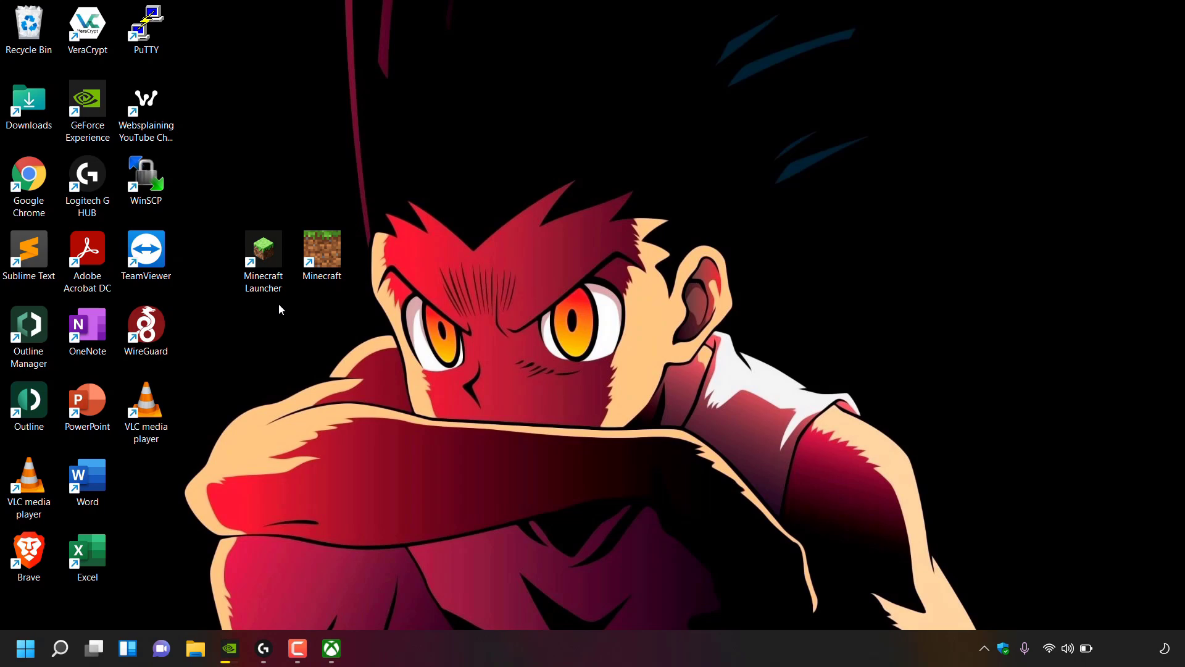
# Return to the Xbox app, open the Minecraft Launcher game page and choose the Minecraft Launcher edition.
pyautogui.click(331, 648)
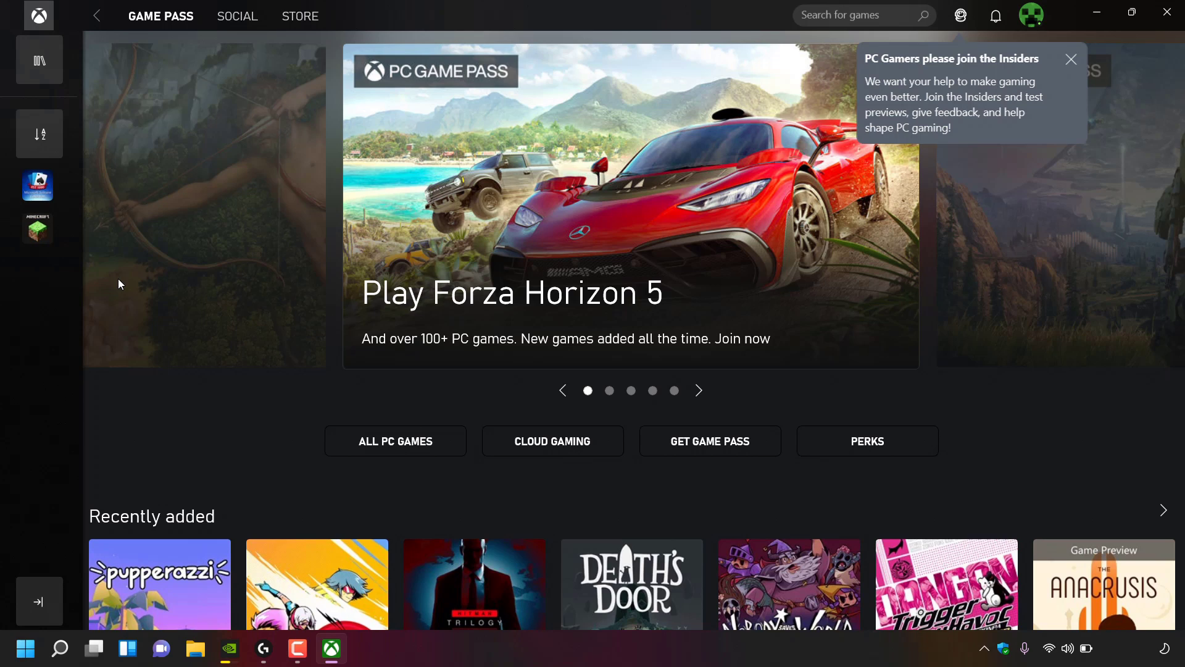
pyautogui.click(45, 230)
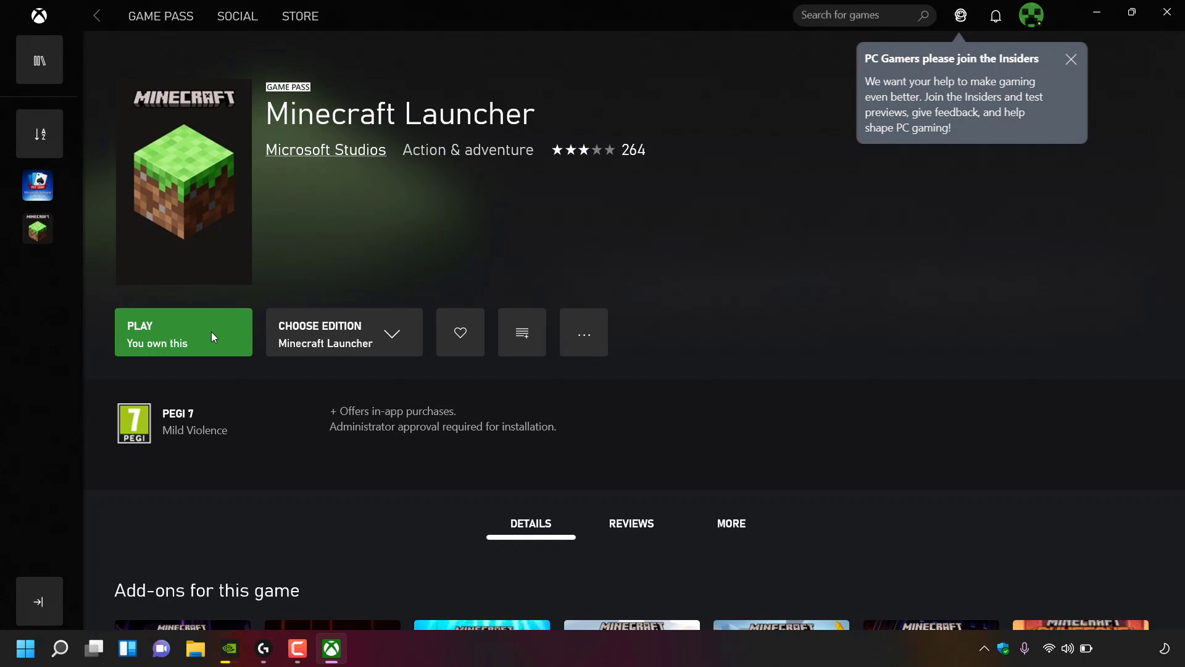
pyautogui.click(396, 343)
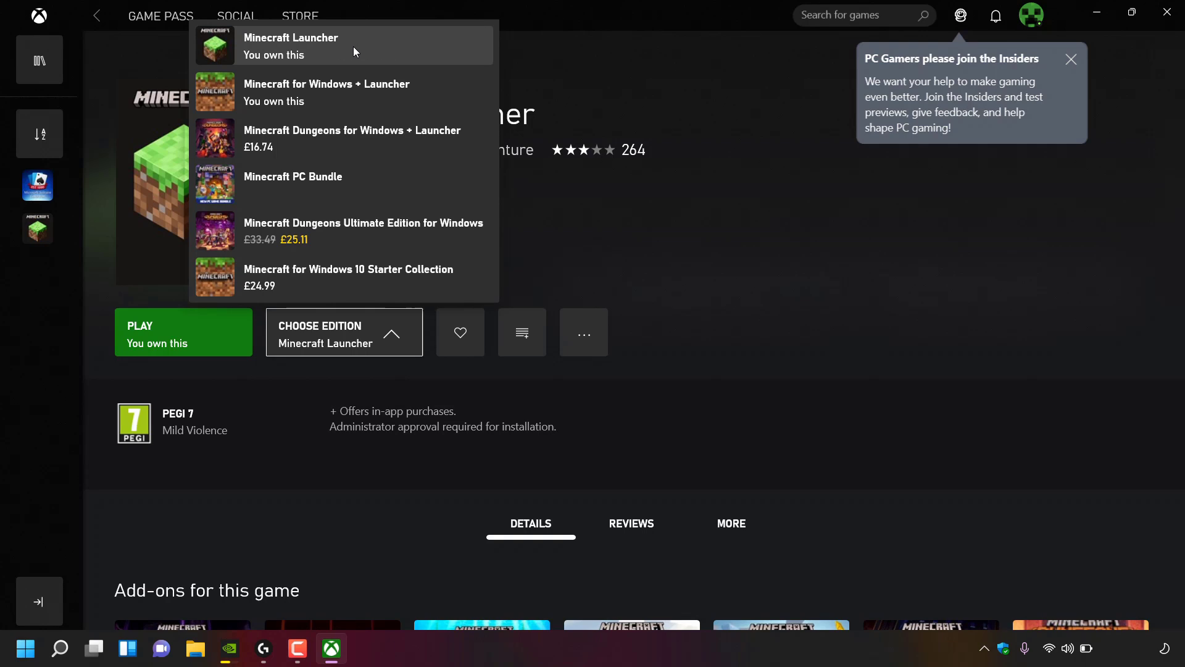
pyautogui.click(425, 48)
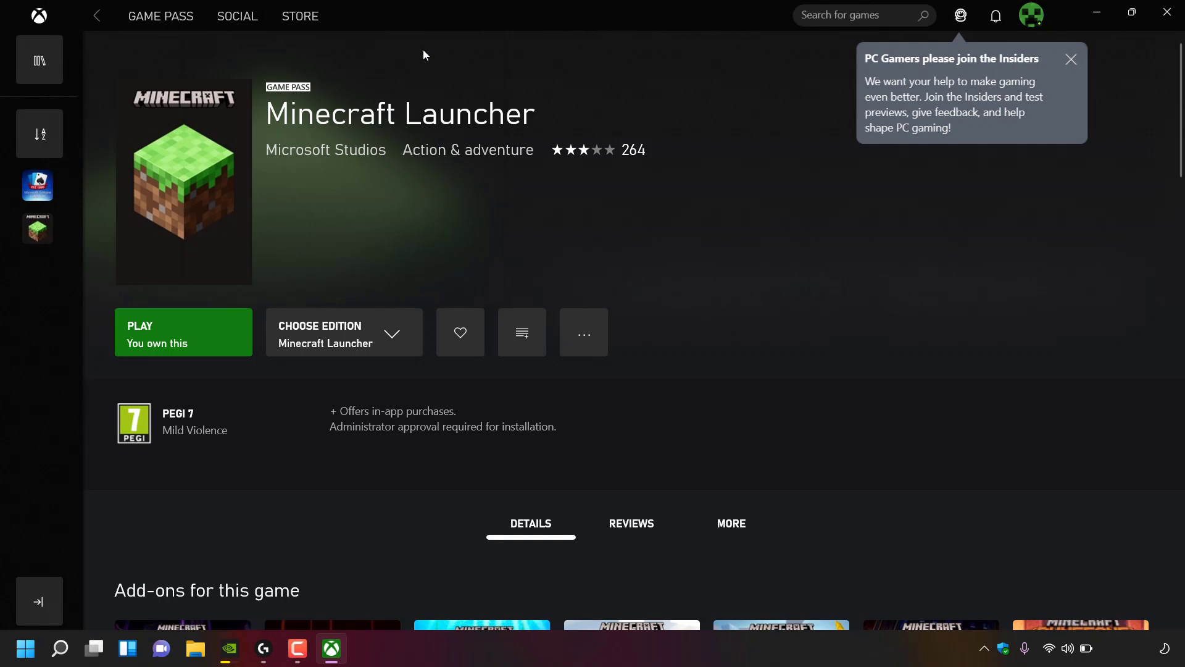
# Launch Minecraft Launcher, closing the Xbox app, and log in with the Microsoft account using the offered Xbox Live profile.
pyautogui.click(206, 337)
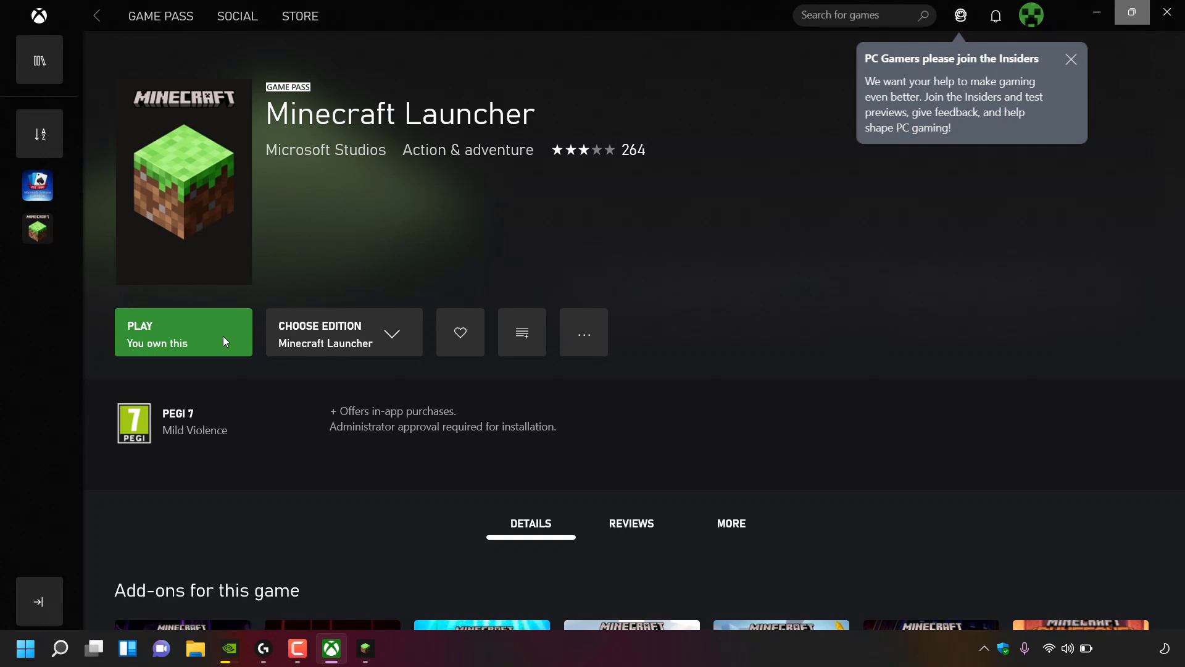
pyautogui.click(1166, 18)
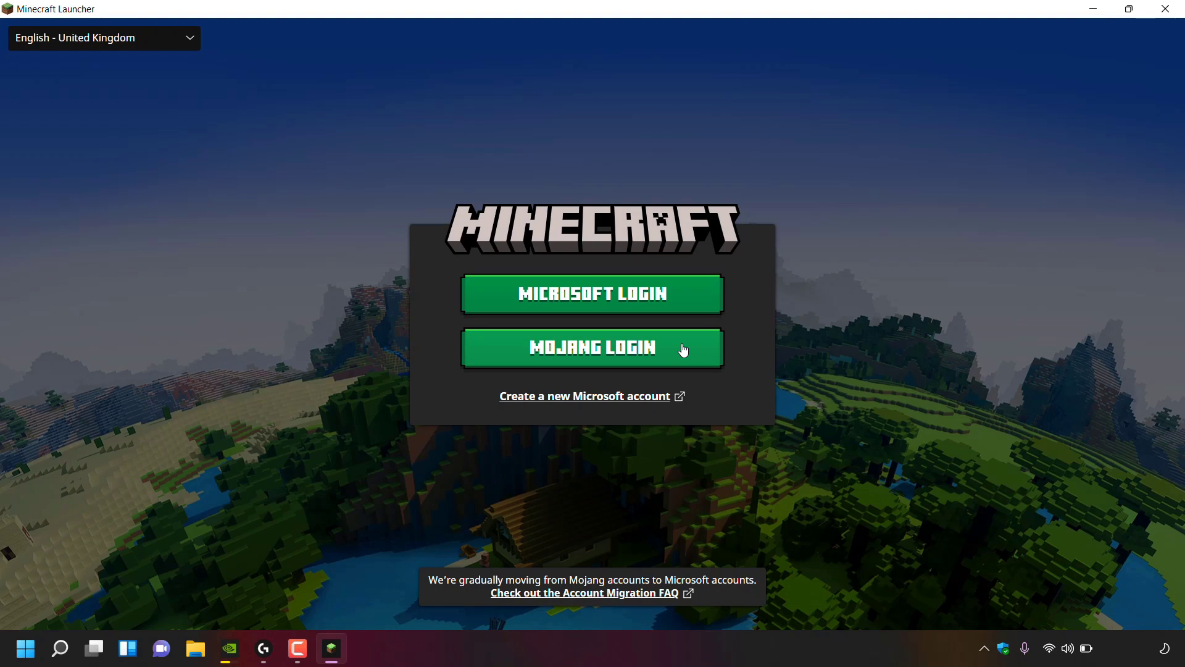
pyautogui.click(685, 303)
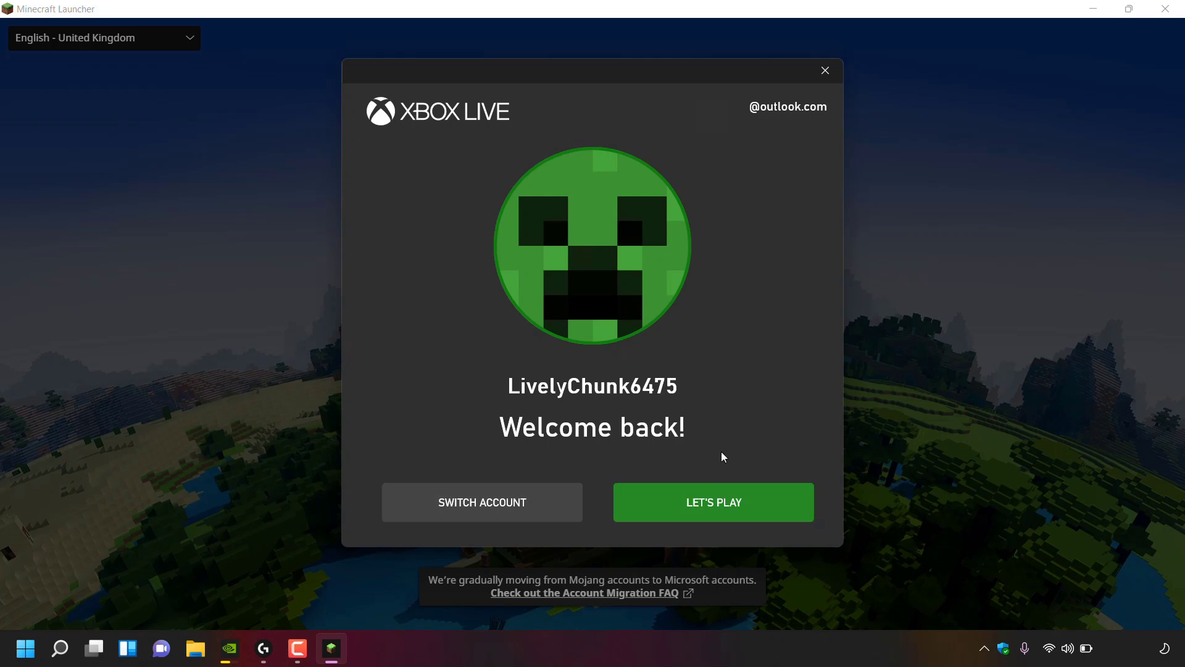
pyautogui.click(765, 510)
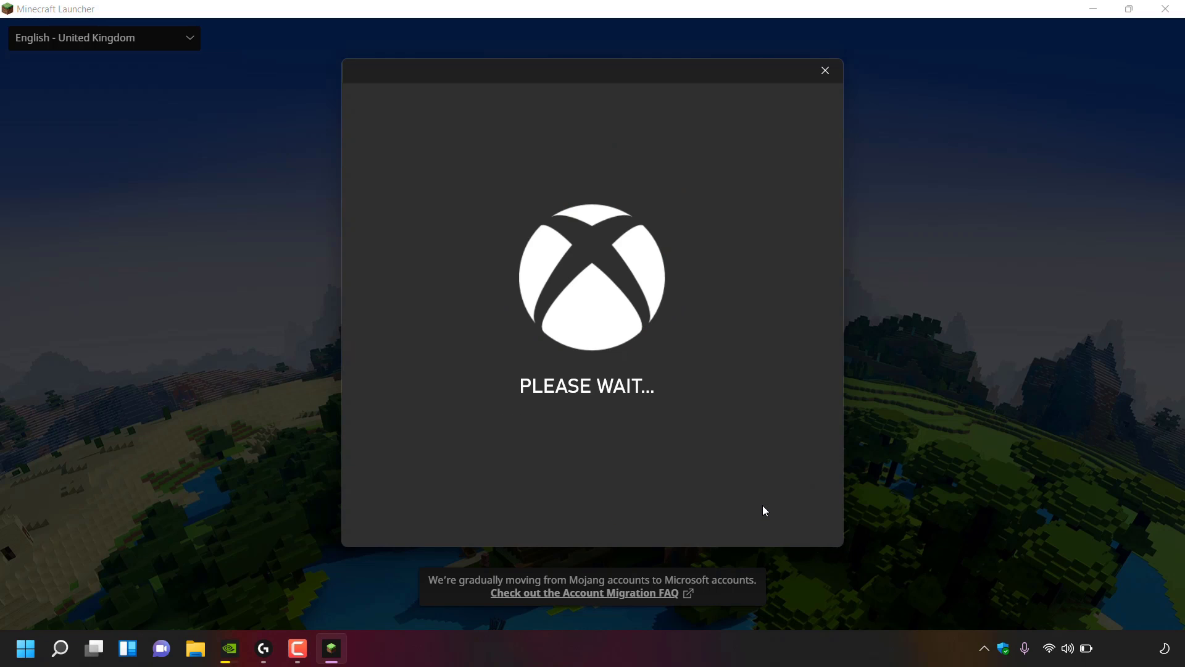
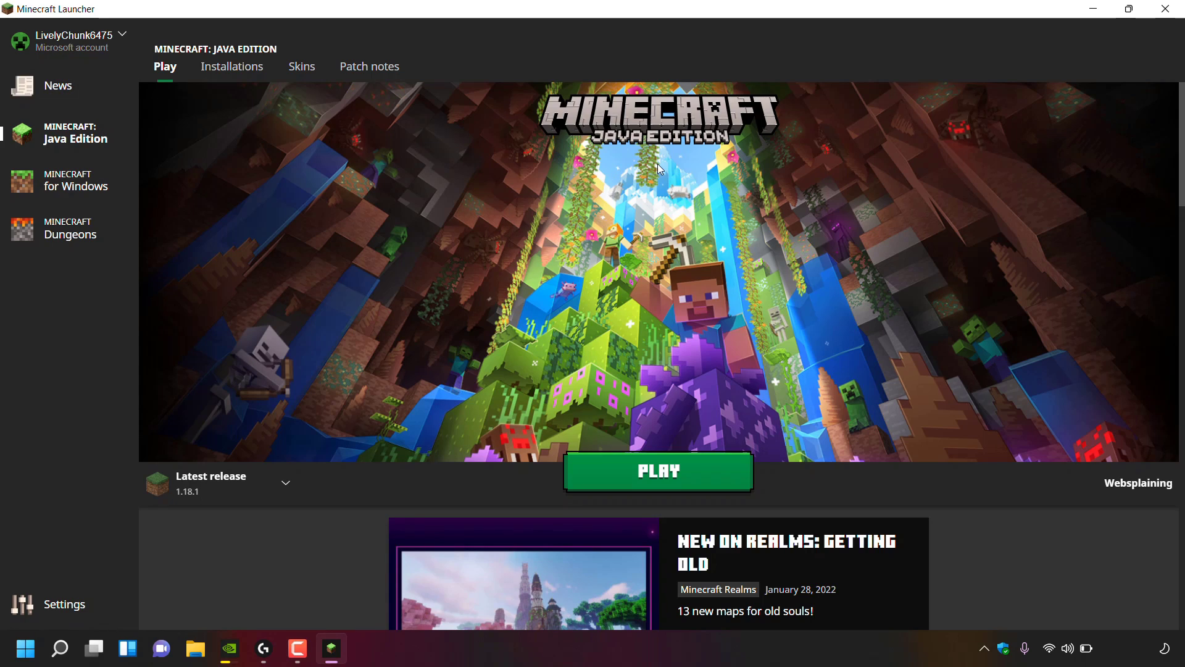
# Look through the launcher's game pages for Minecraft for Windows and Minecraft Dungeons.
pyautogui.click(120, 197)
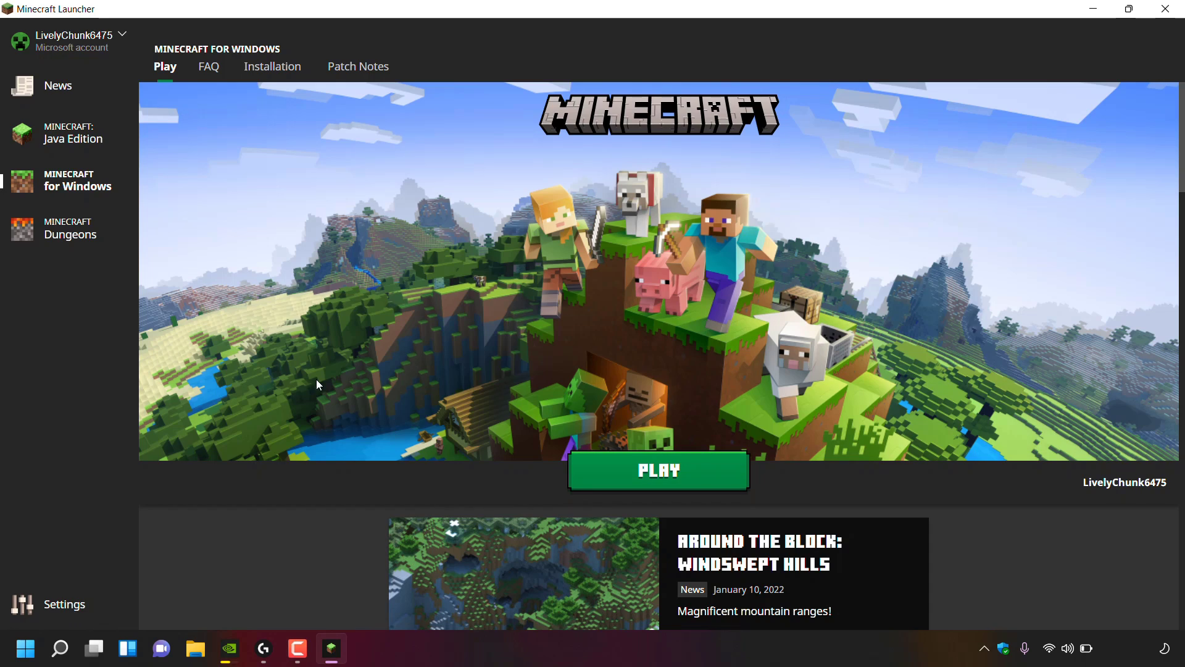
pyautogui.click(91, 245)
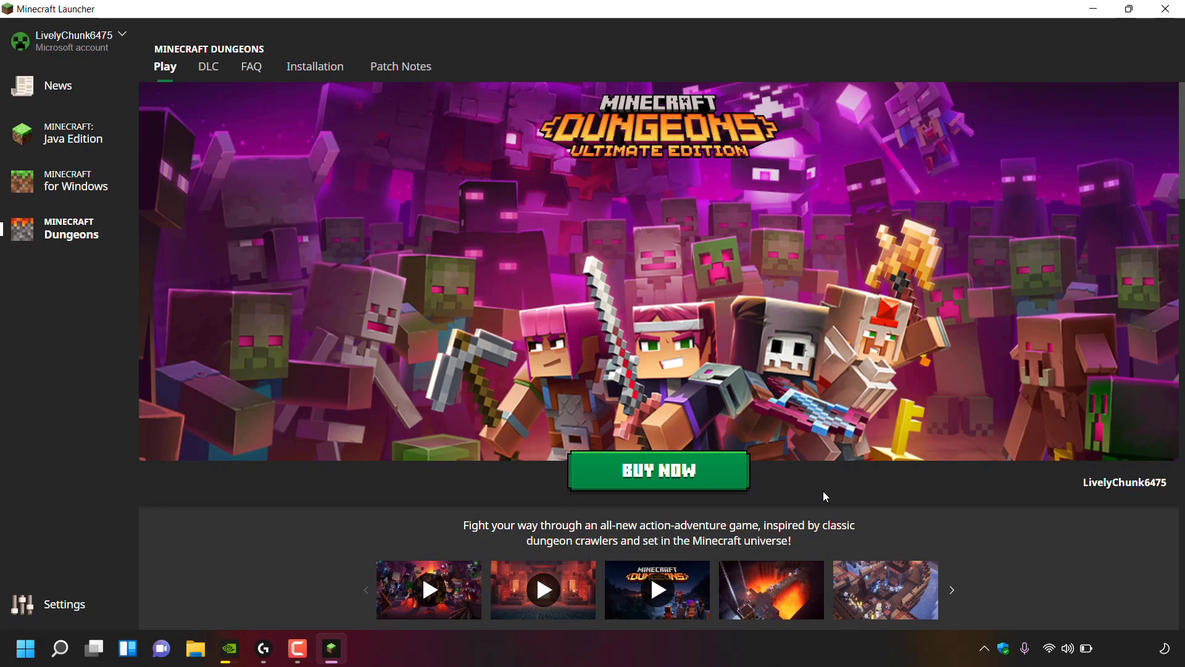
# Launch the latest release 1.18.1 of Minecraft: Java Edition, and quit the game once its title screen has loaded.
pyautogui.click(99, 148)
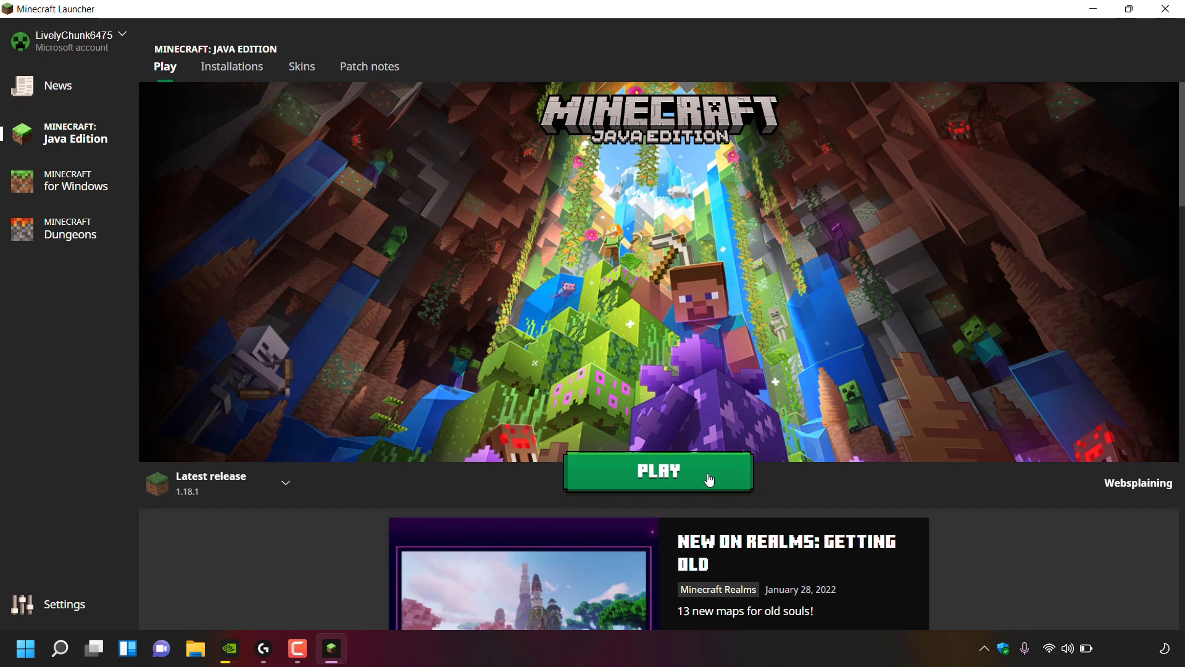
pyautogui.click(709, 480)
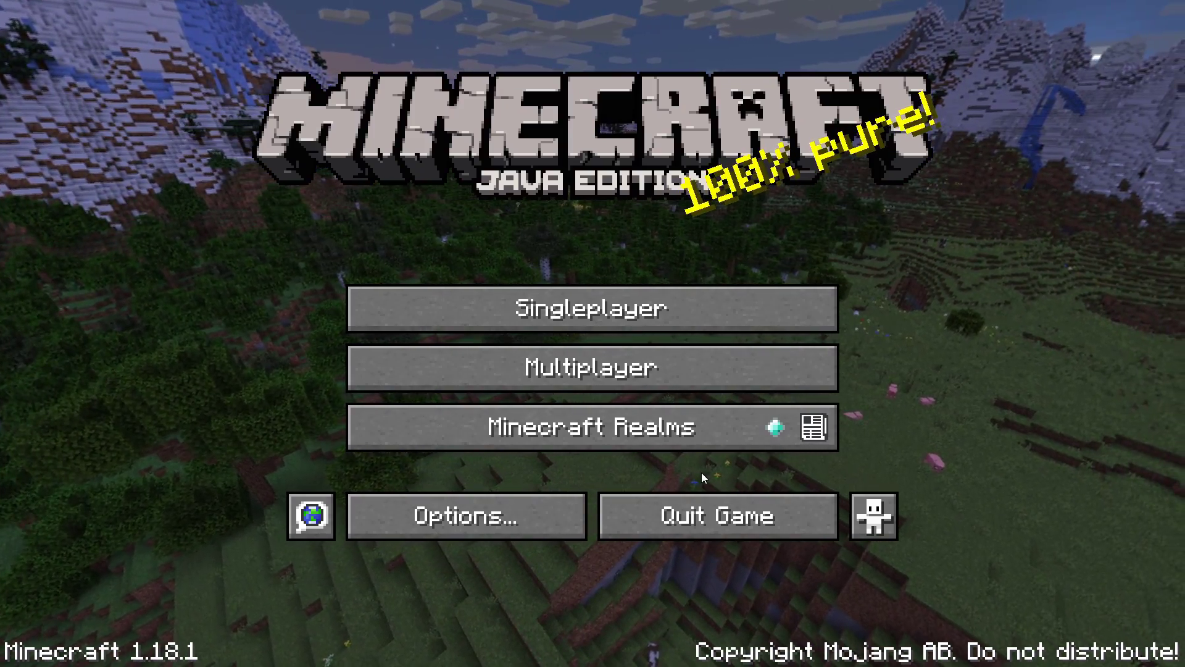
pyautogui.click(772, 515)
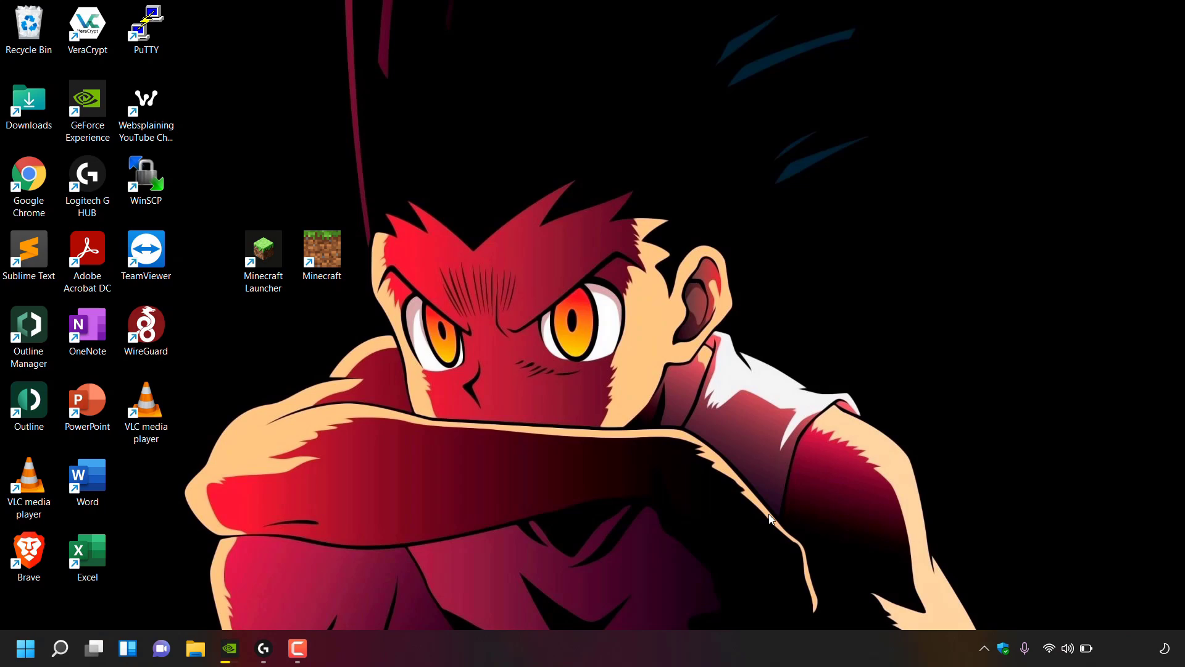
# Start Minecraft for Windows from the reopened Minecraft Launcher and dismiss the English Adventures with Cambridge promotion.
pyautogui.doubleClick(279, 266)
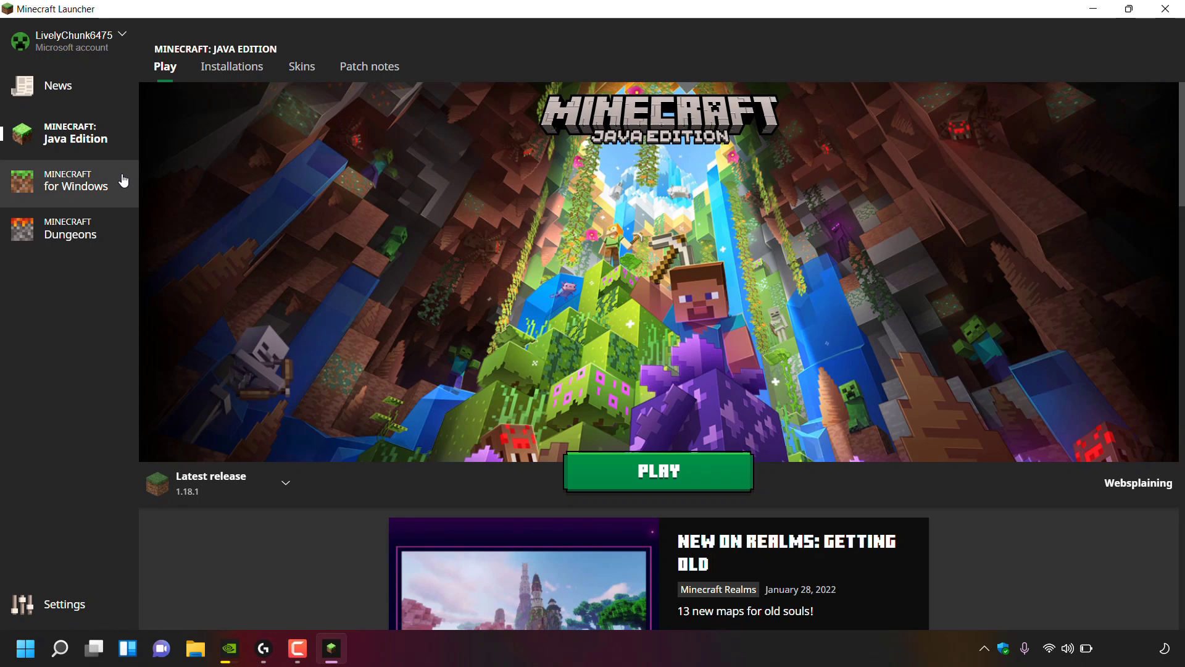
pyautogui.click(92, 192)
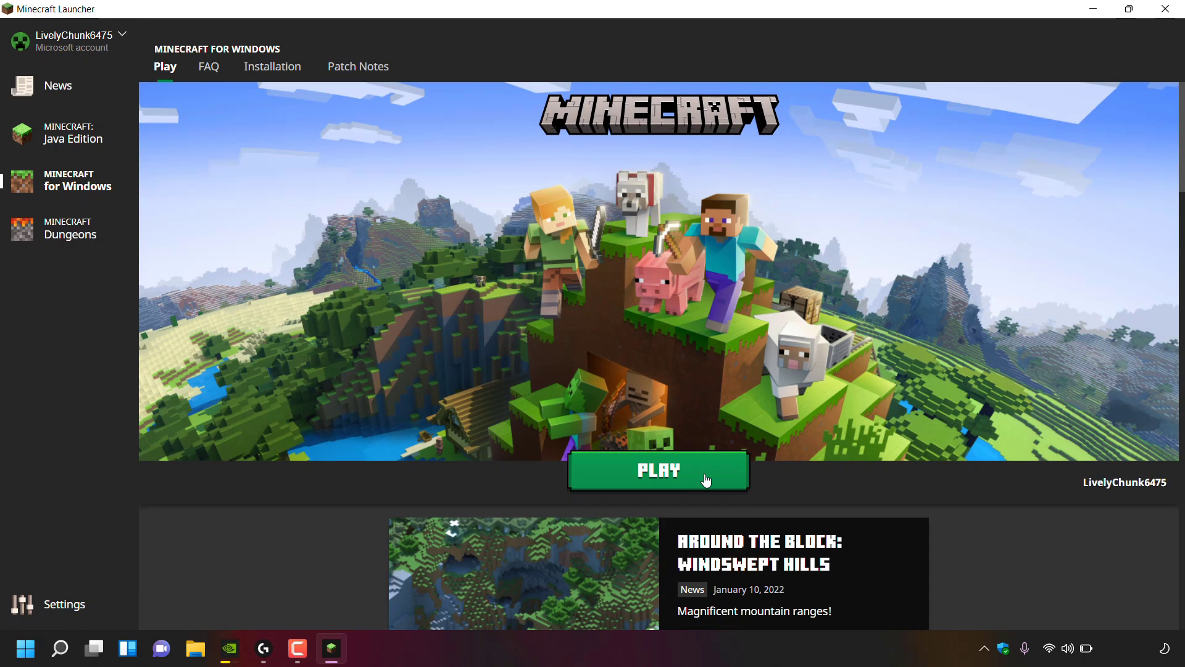
pyautogui.click(711, 479)
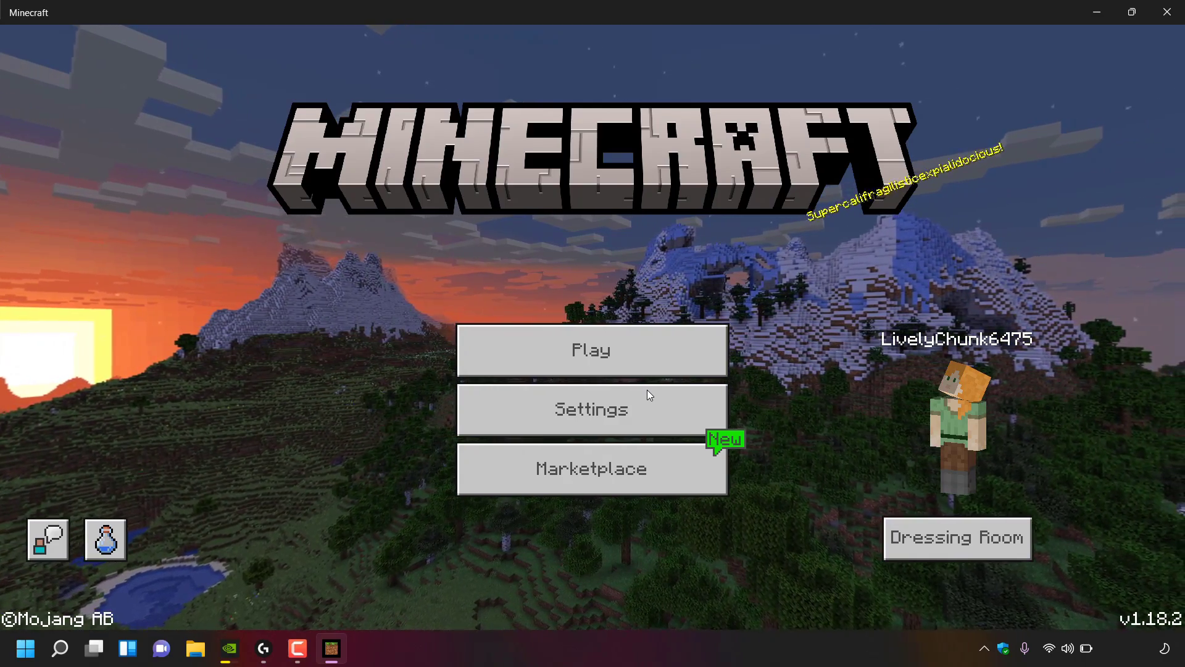
pyautogui.click(649, 396)
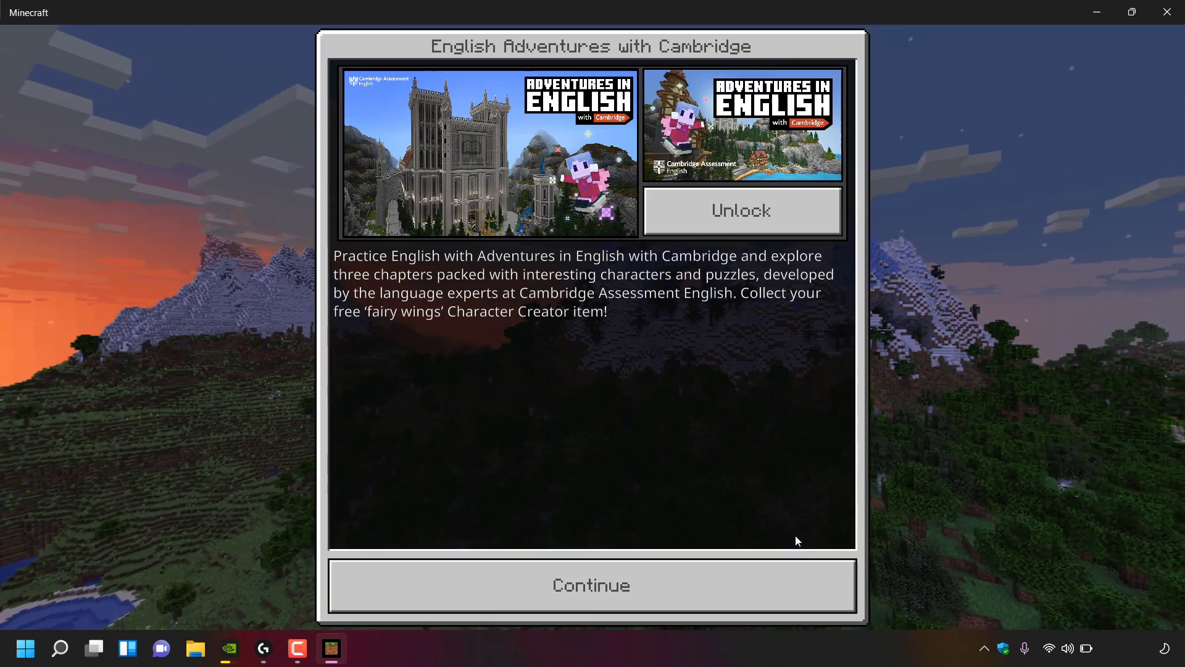
pyautogui.click(803, 575)
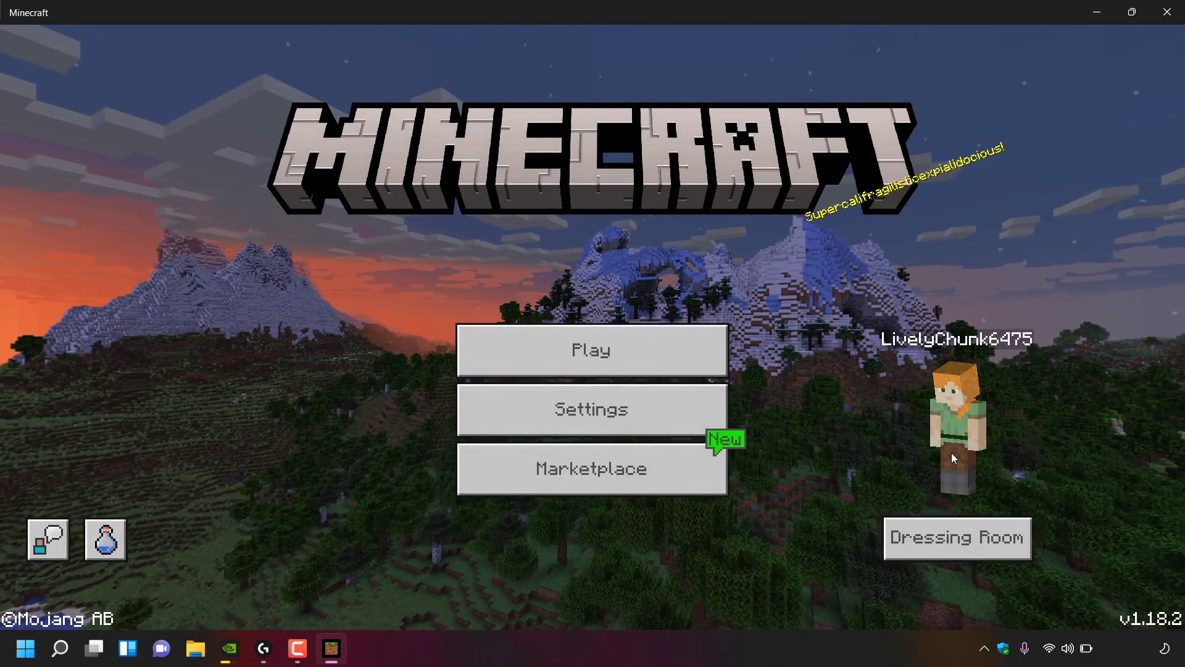